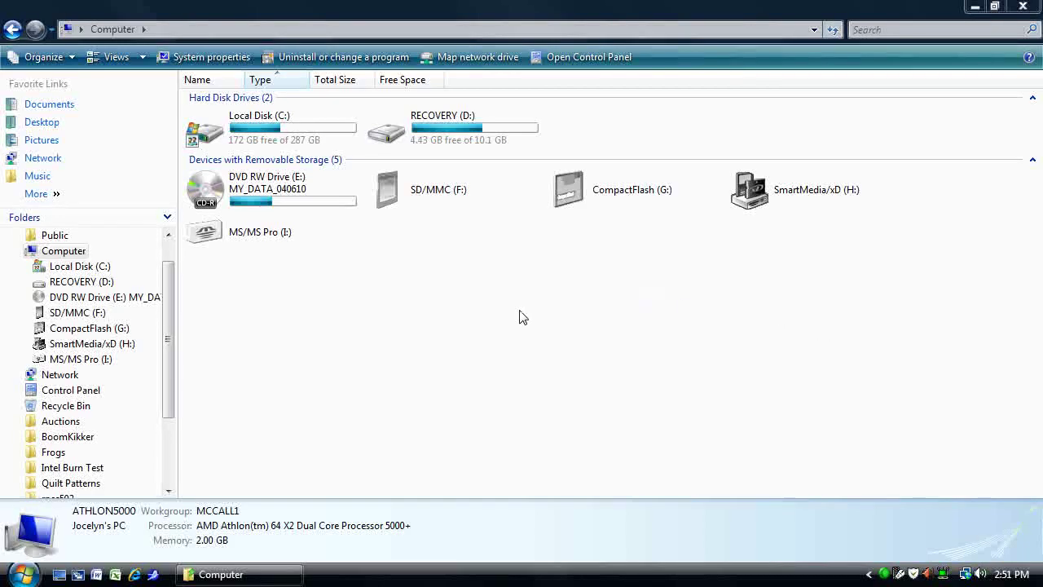
- On Local Disk (C:), create a new folder named 'My Folder'
click(23, 574)
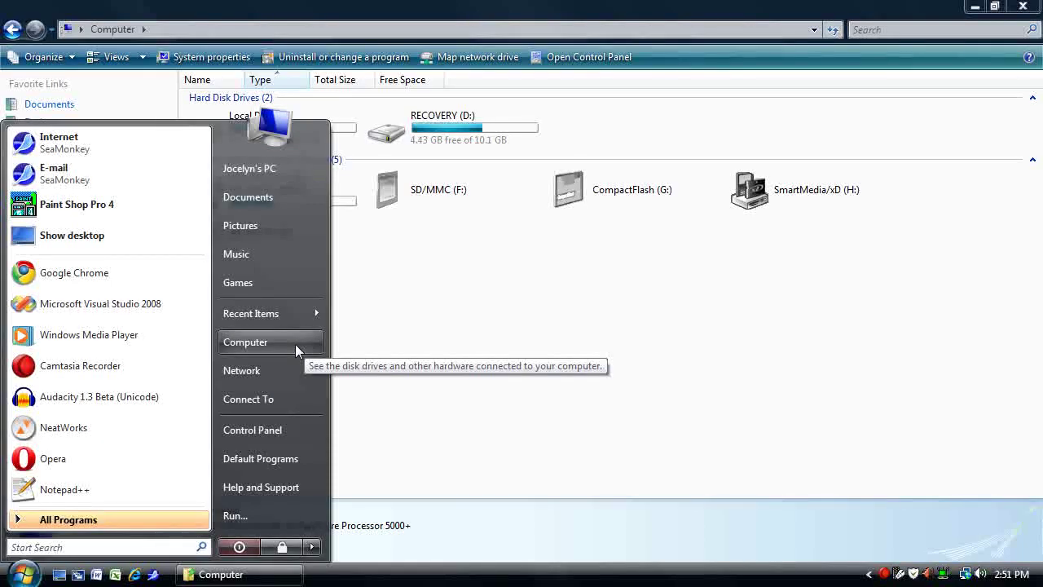
click(354, 345)
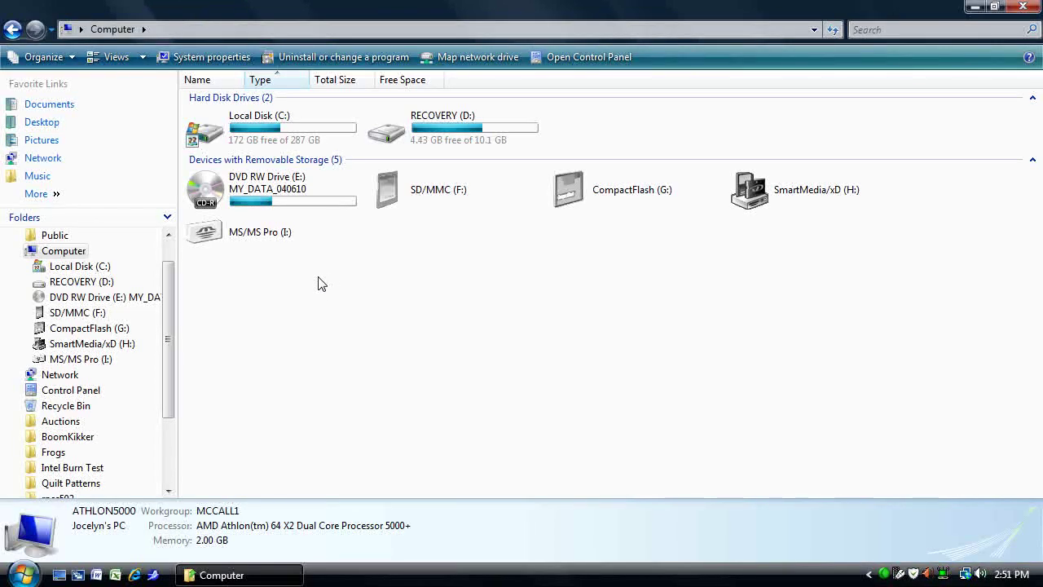
double_click(283, 132)
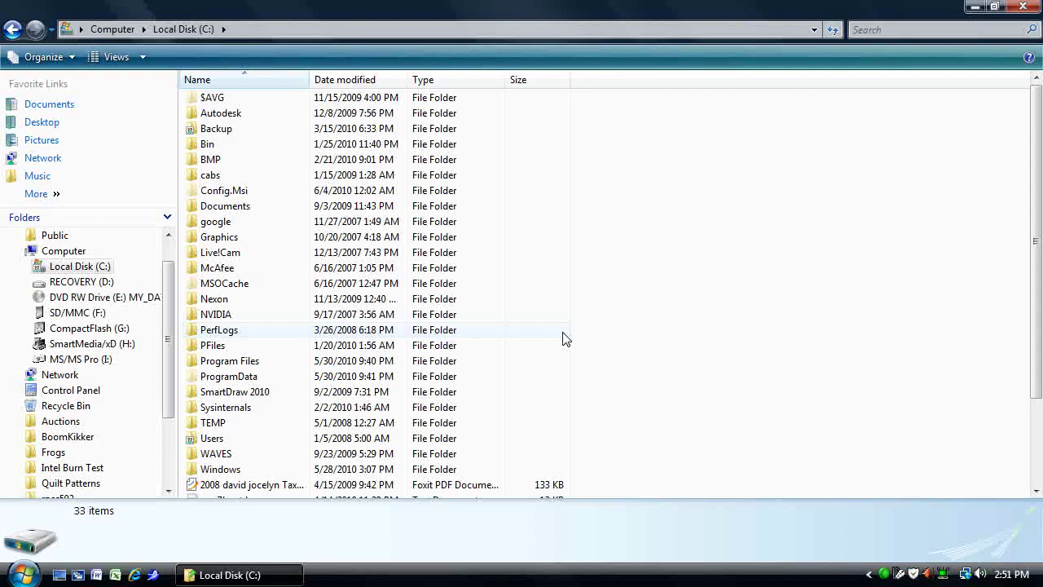
right_click(539, 261)
mouse_move(606, 408)
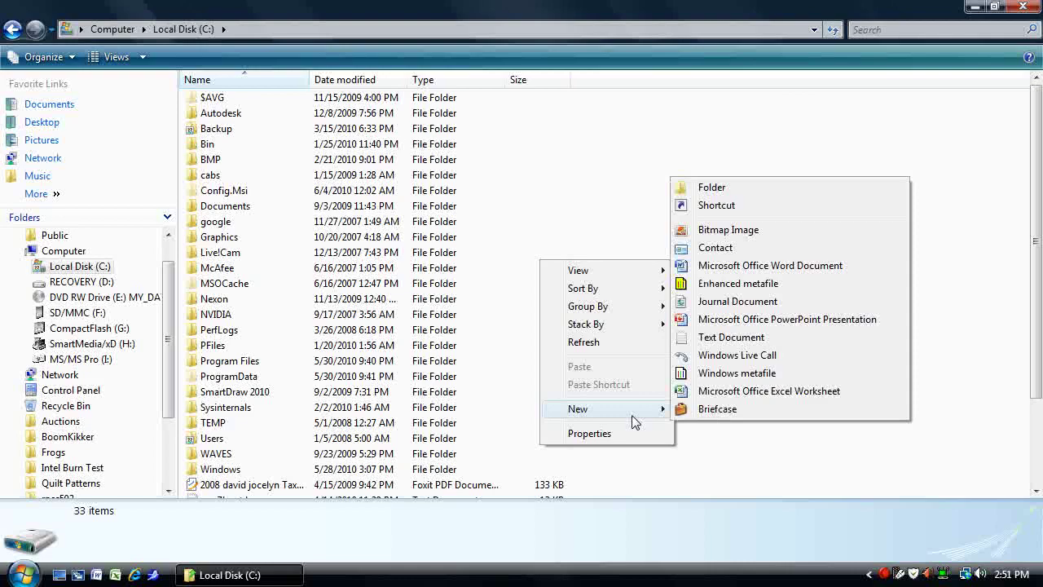
click(729, 188)
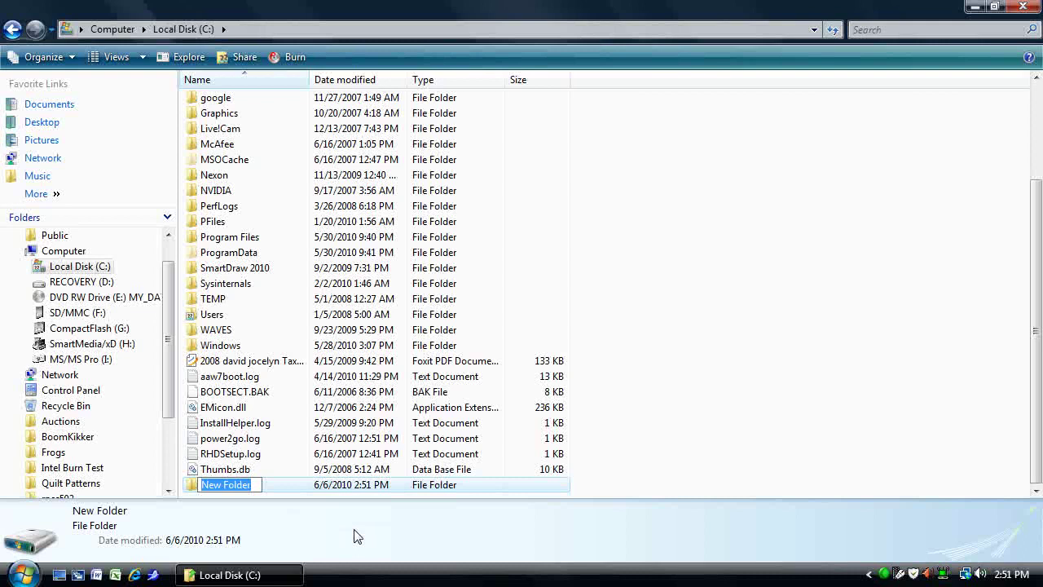
text(My F)
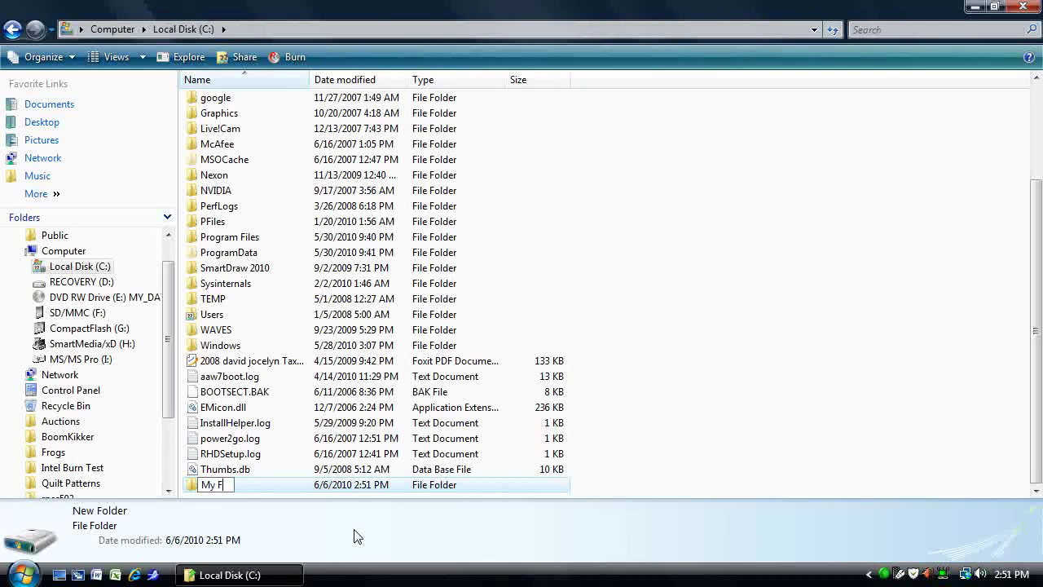
text(older)
key(Return)
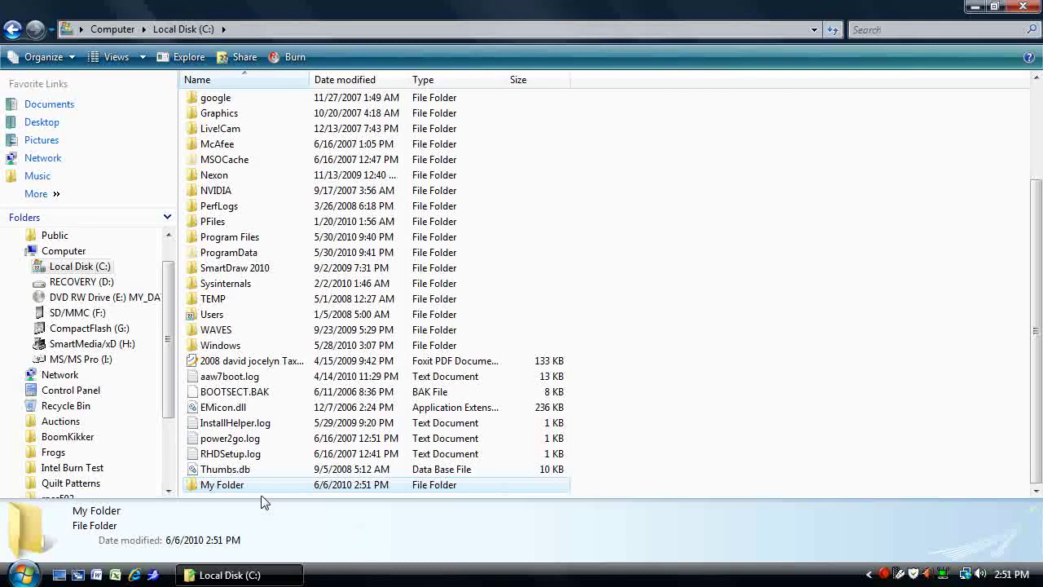
- Inside My Folder, create a subfolder keeping the default name 'New Folder'
double_click(200, 491)
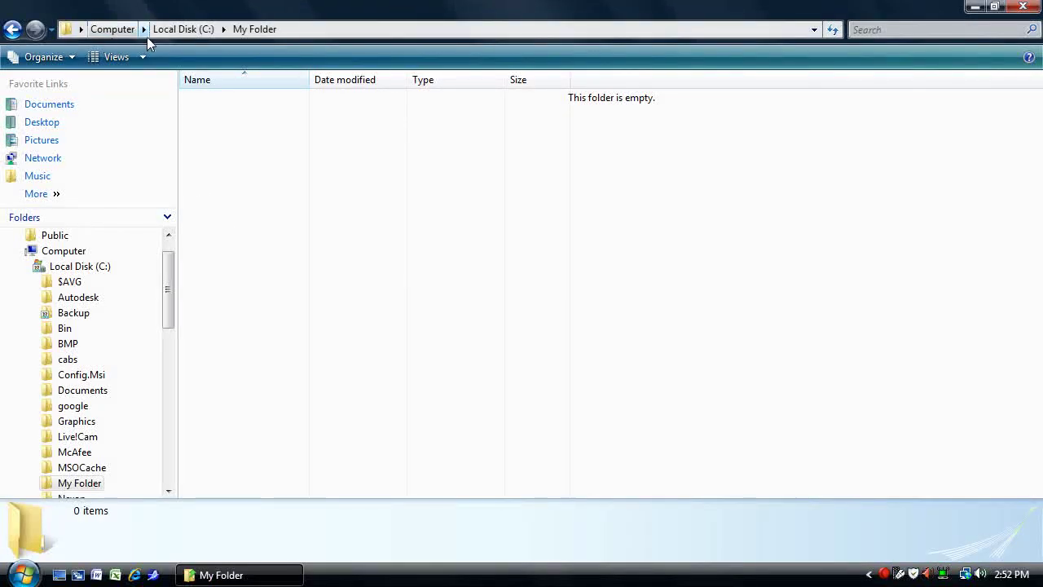
click(341, 30)
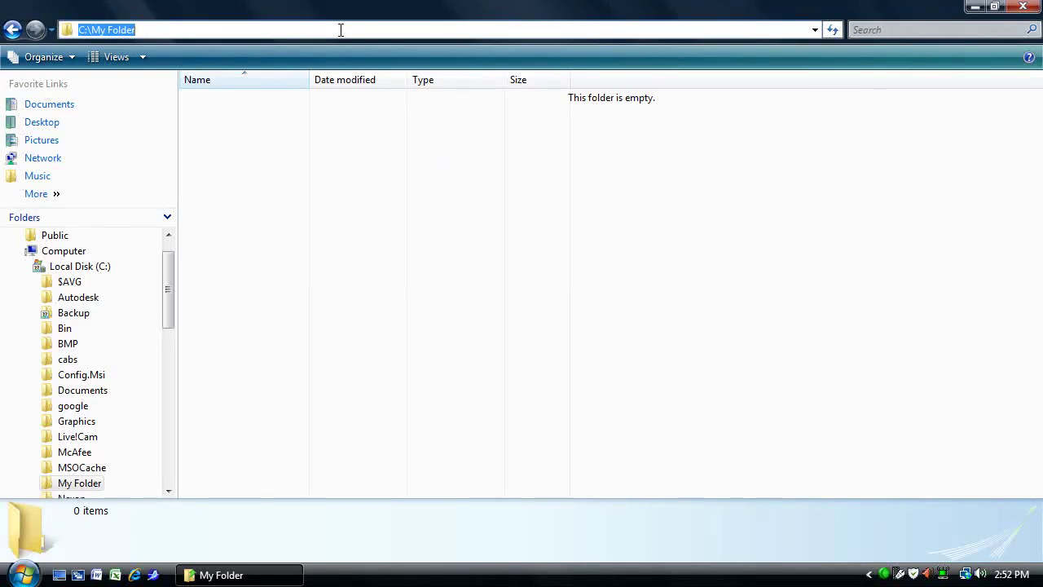
click(333, 164)
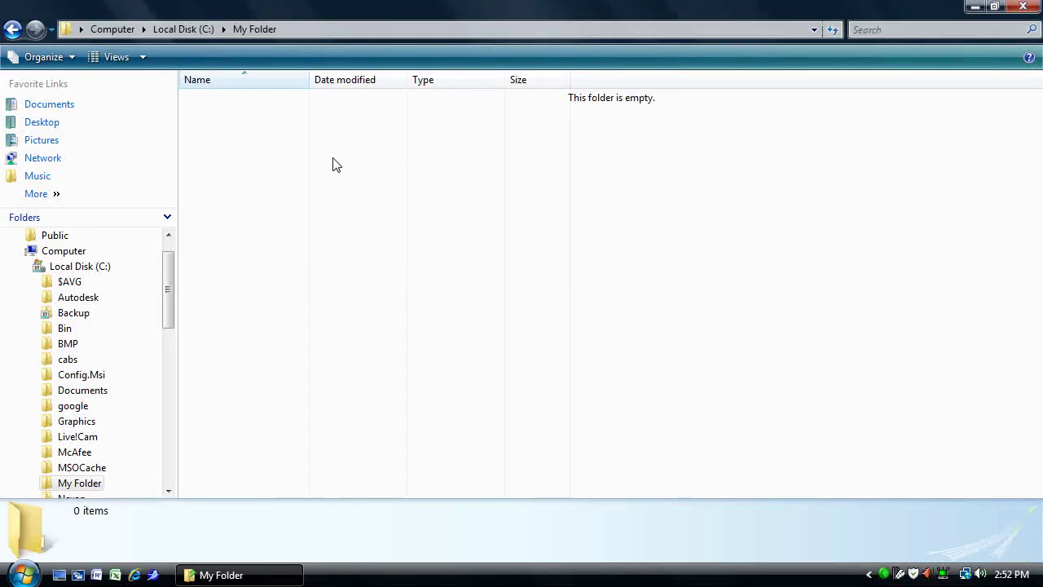
right_click(275, 123)
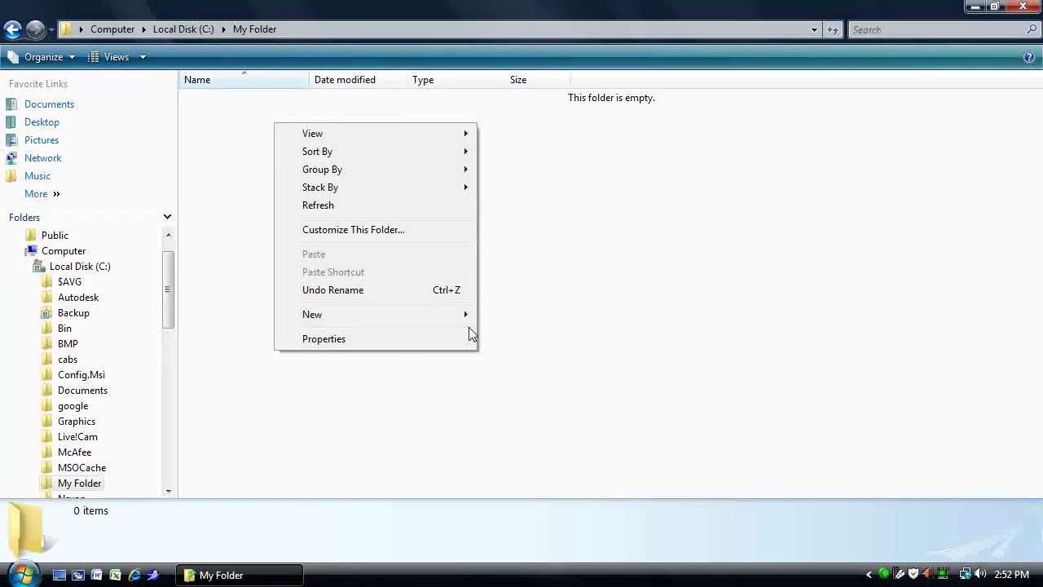
mouse_move(312, 314)
click(515, 312)
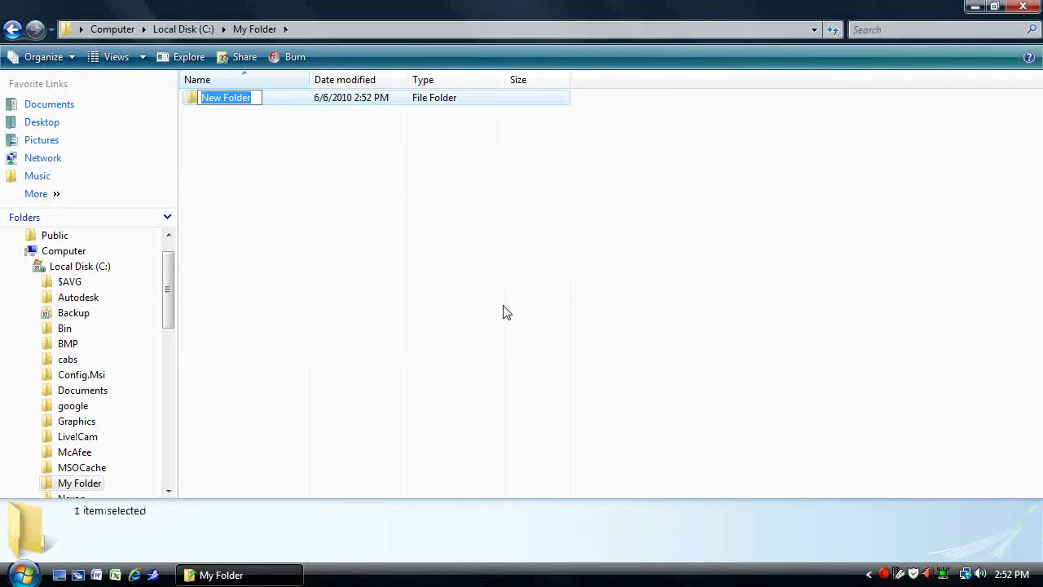
key(Return)
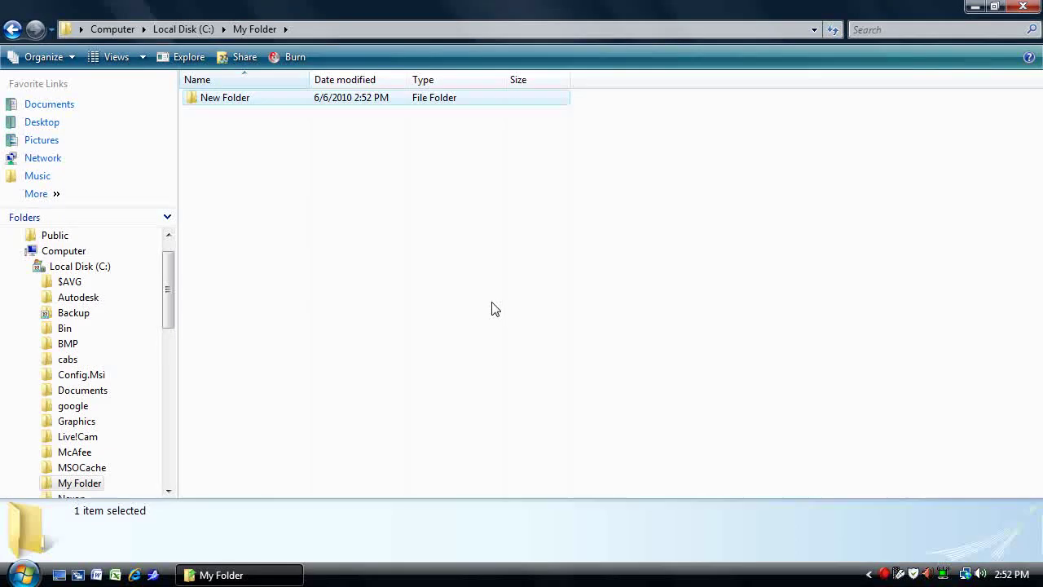
- Add a second subfolder, 'New Folder (2)', through the File menu
key(alt)
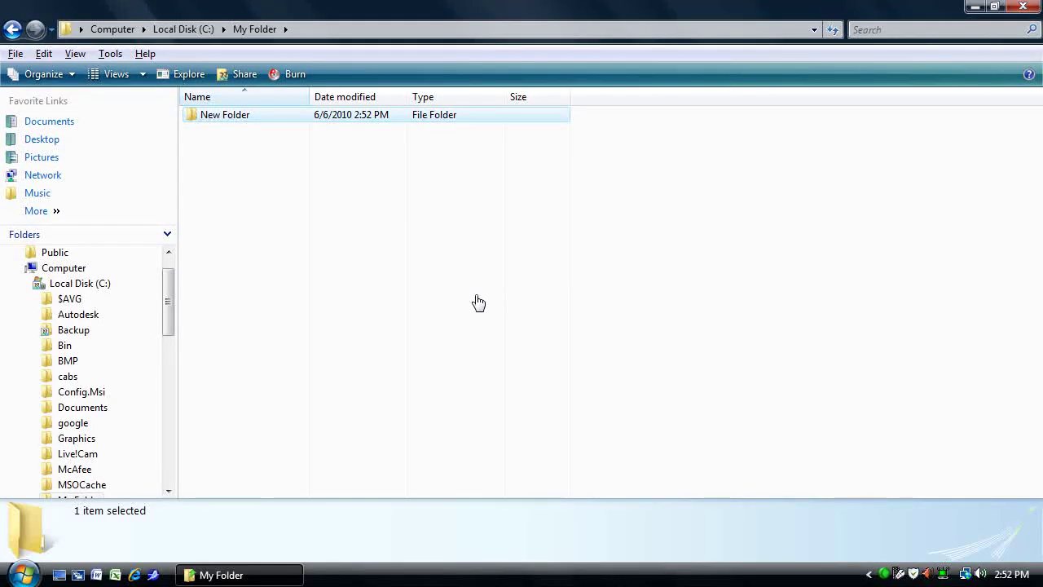
click(18, 53)
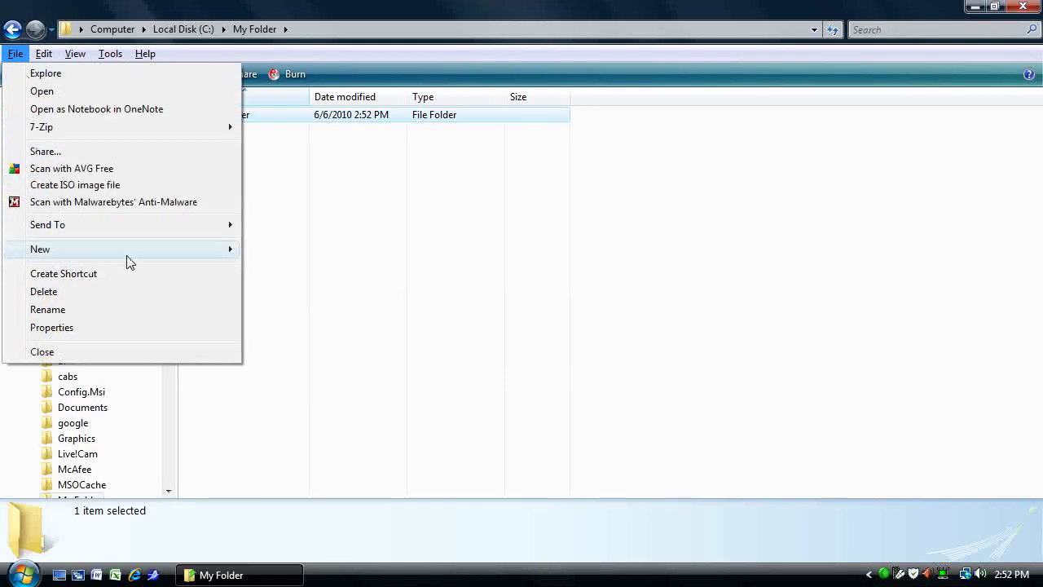
click(316, 252)
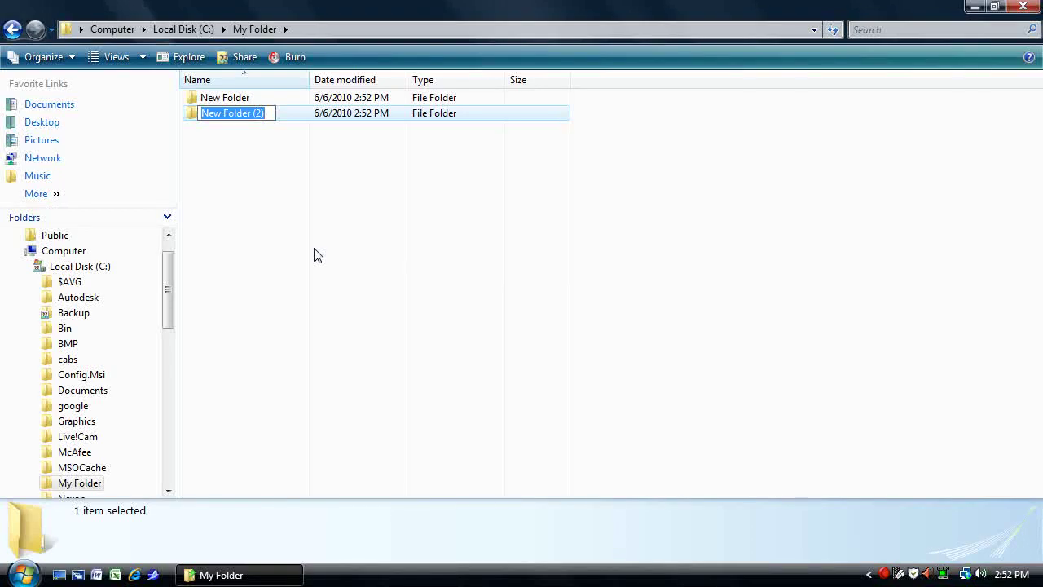
key(Return)
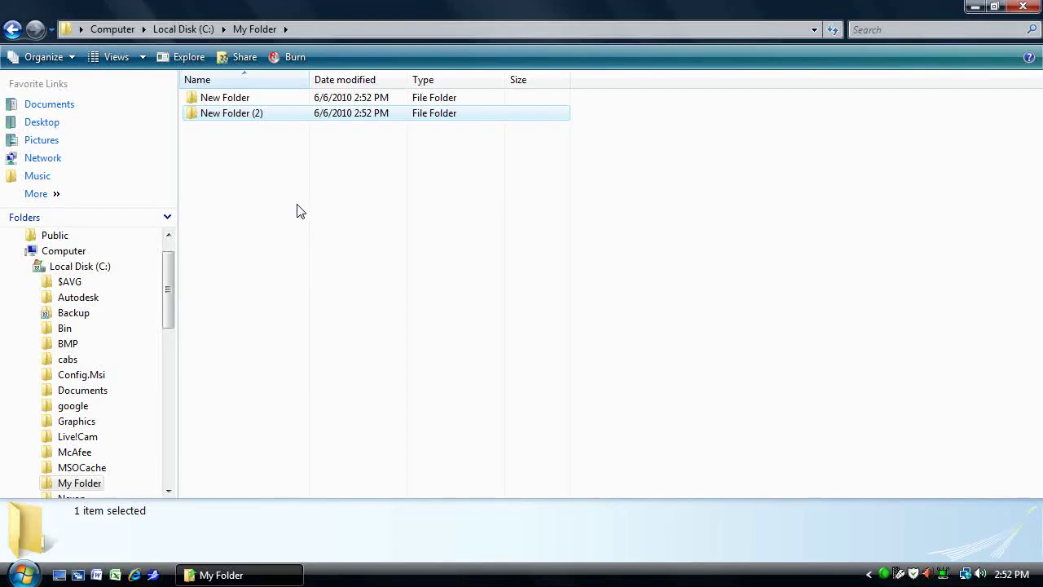
- Rename New Folder (2) to 'another name'
click(231, 114)
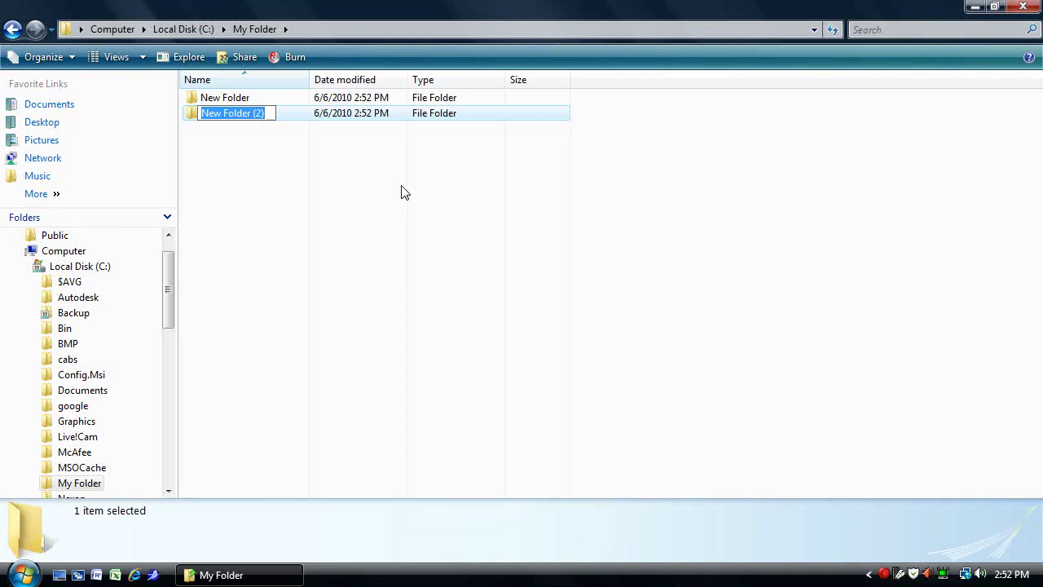
text(another)
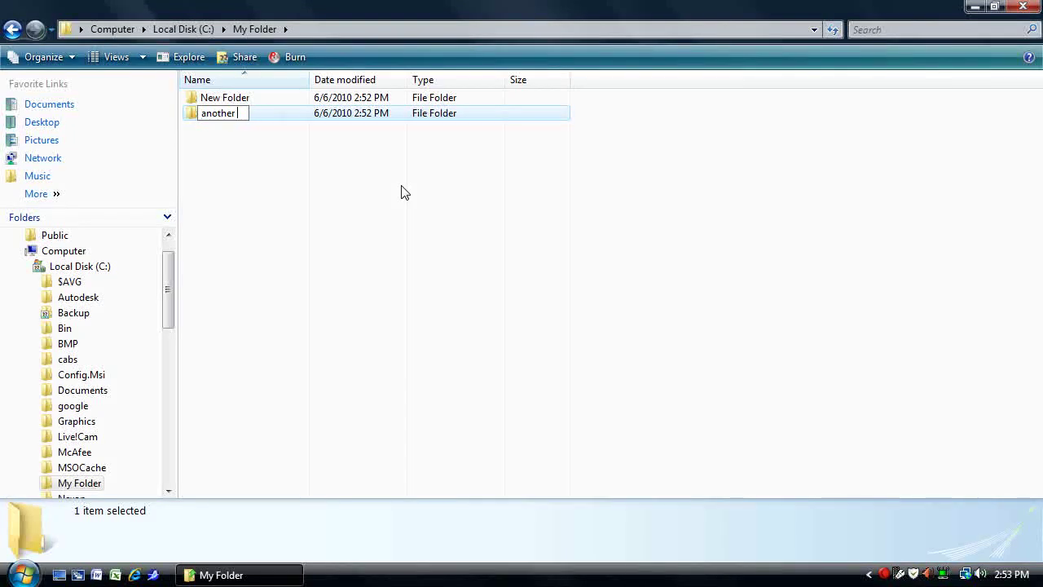
text( name)
key(Return)
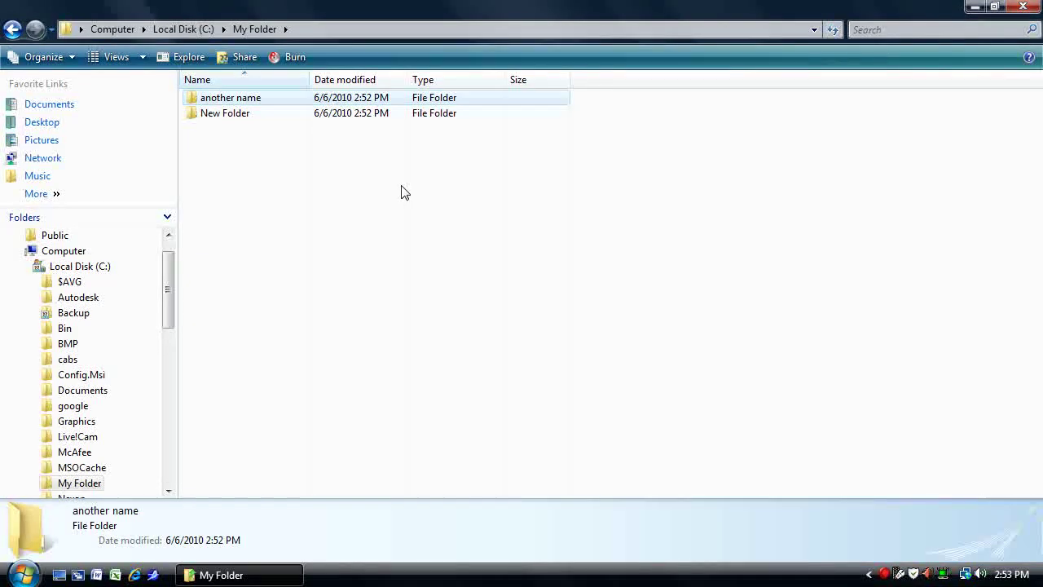
- Rename New Folder to 'another another name'
right_click(239, 116)
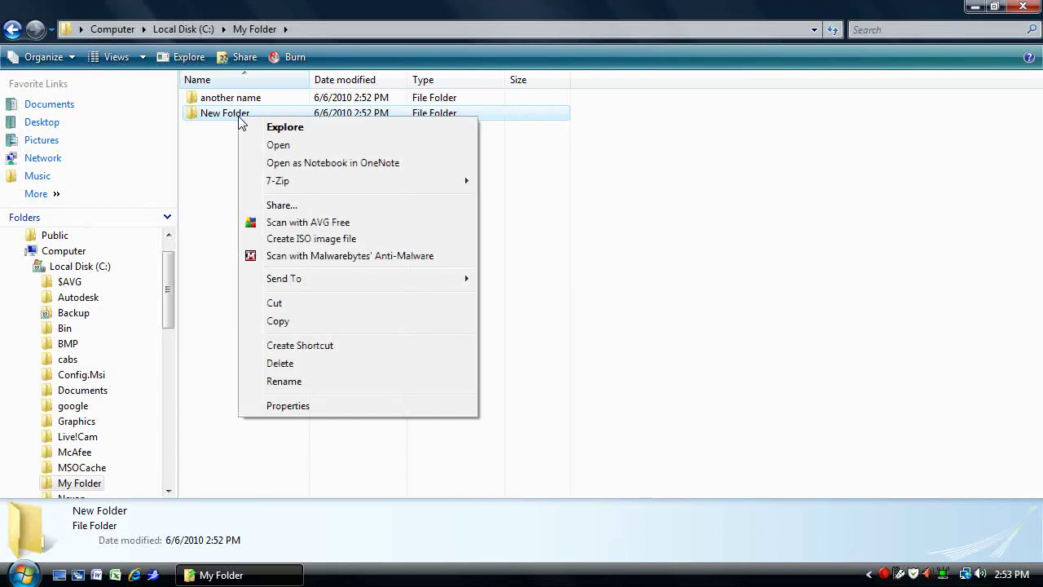
click(302, 383)
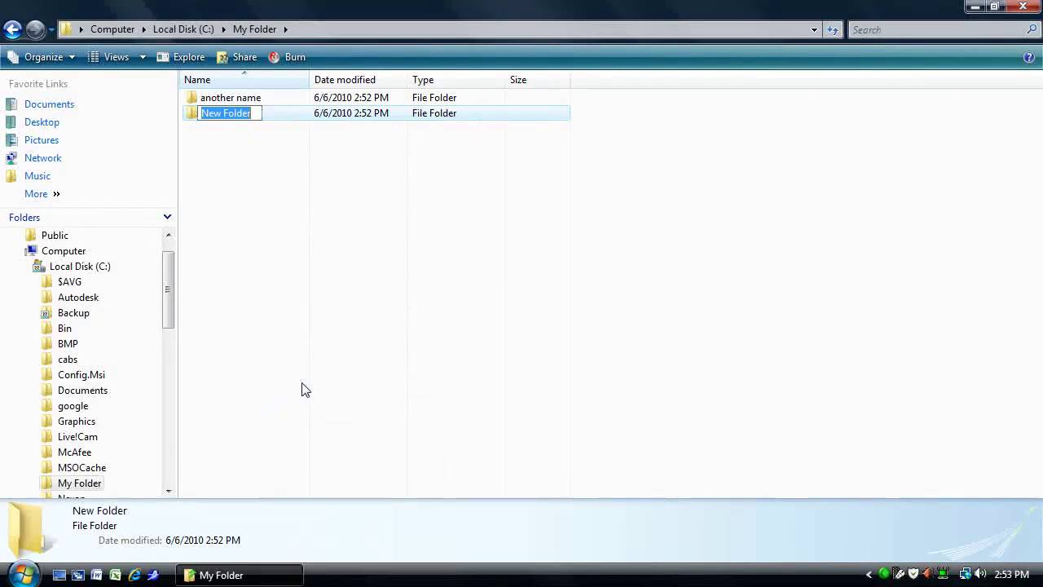
text(another a)
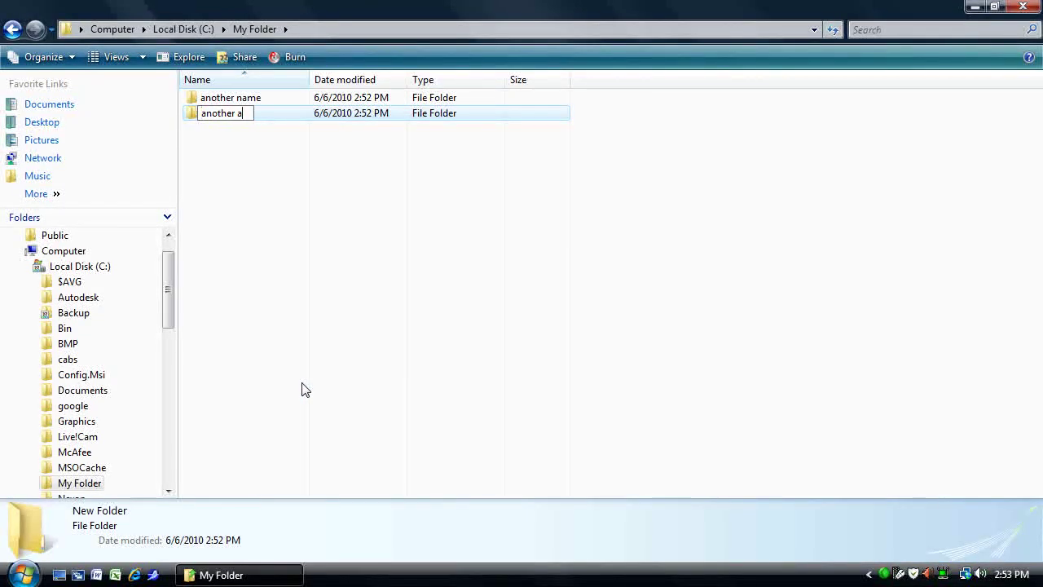
text(nother name)
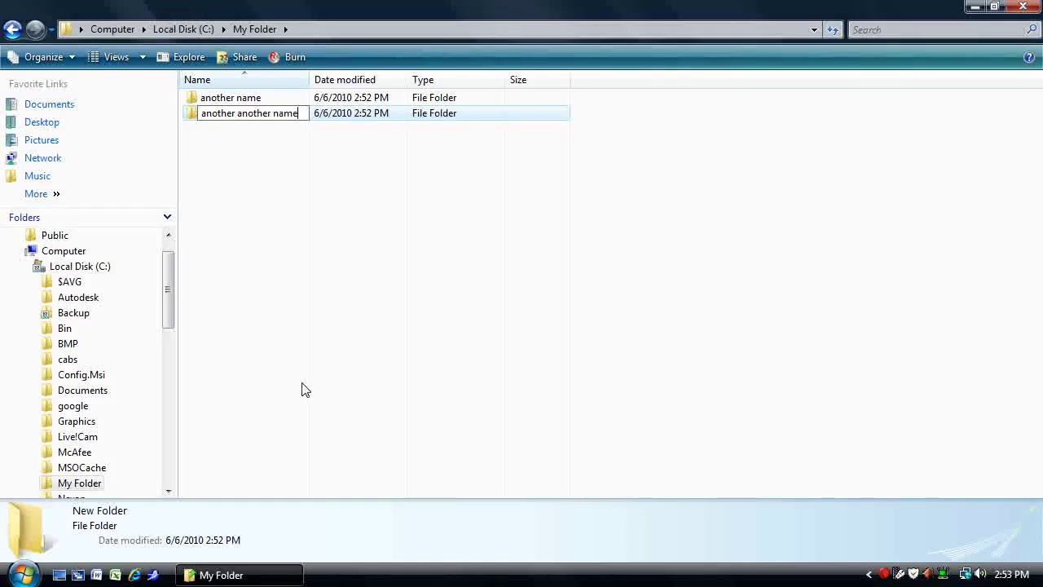
key(Return)
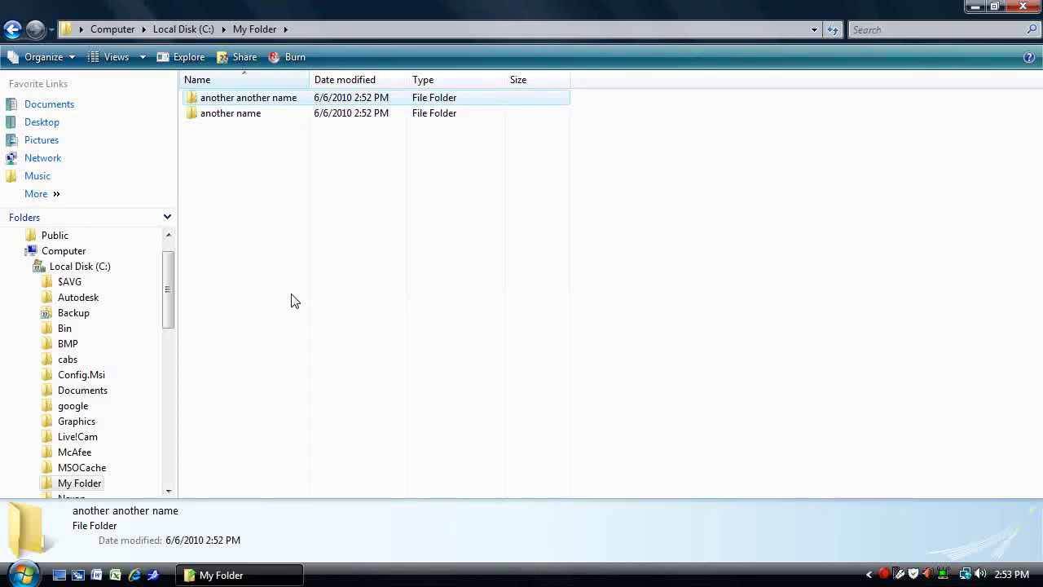
- Delete the 'another another name' folder to the Recycle Bin
right_click(241, 101)
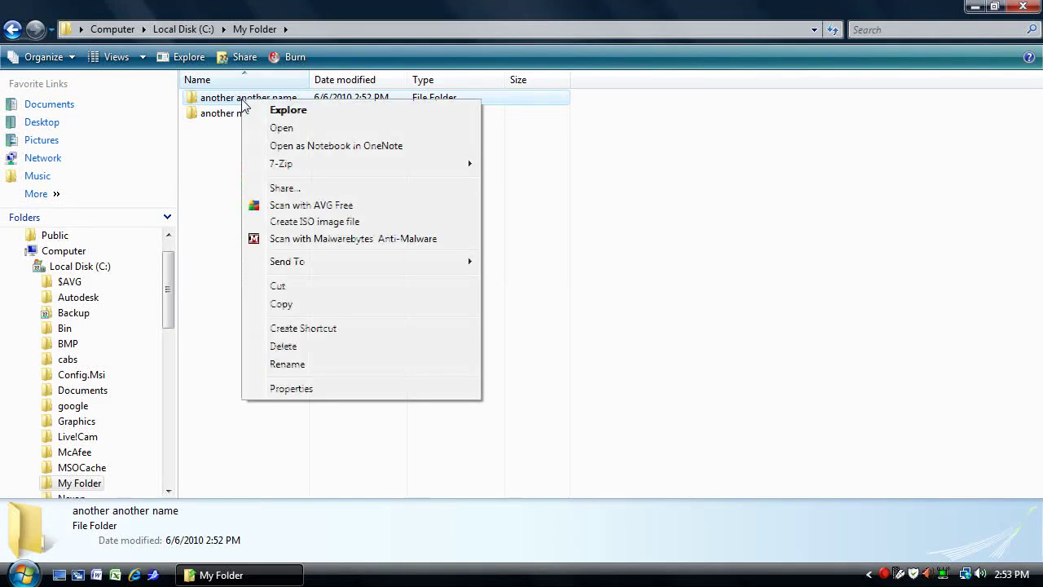
click(314, 347)
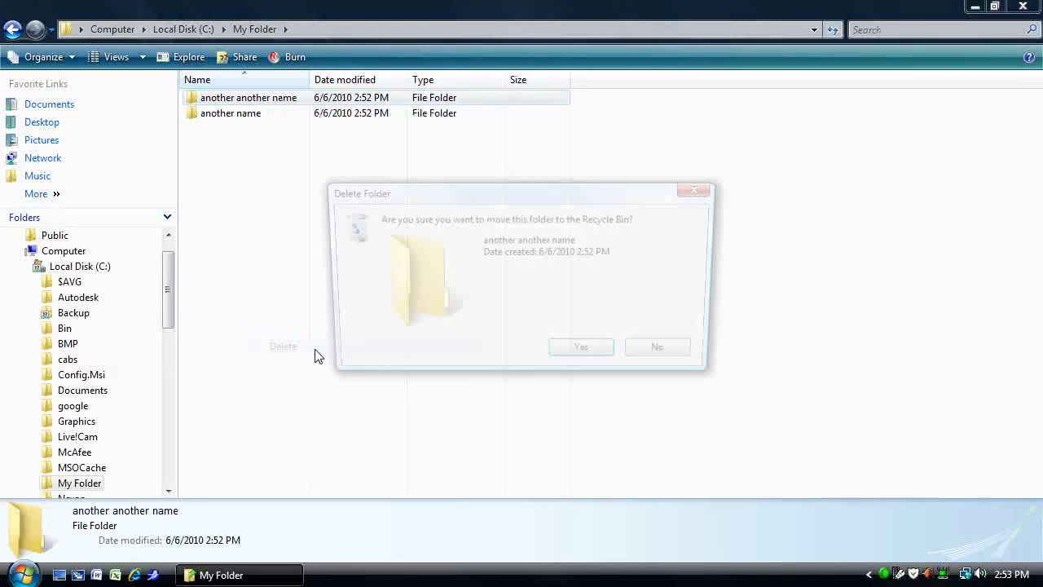
click(577, 356)
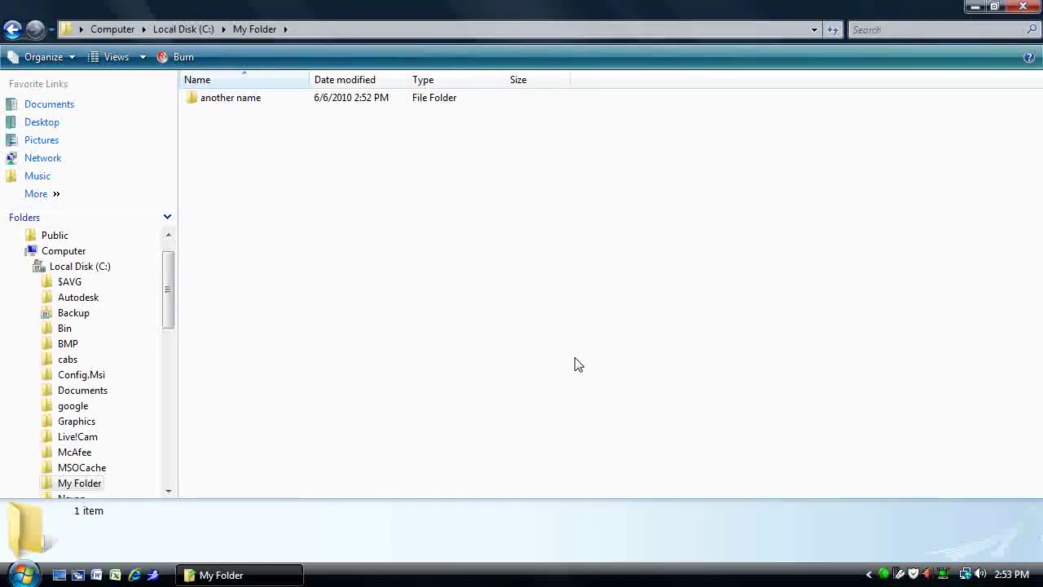
- Delete the 'another name' folder with the Delete key and confirm
click(249, 99)
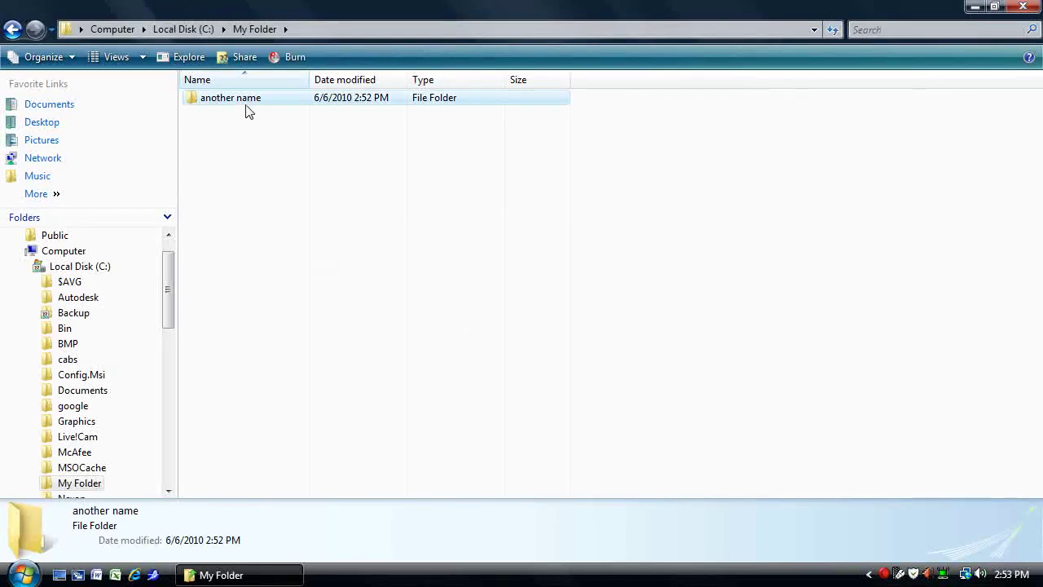
key(alt)
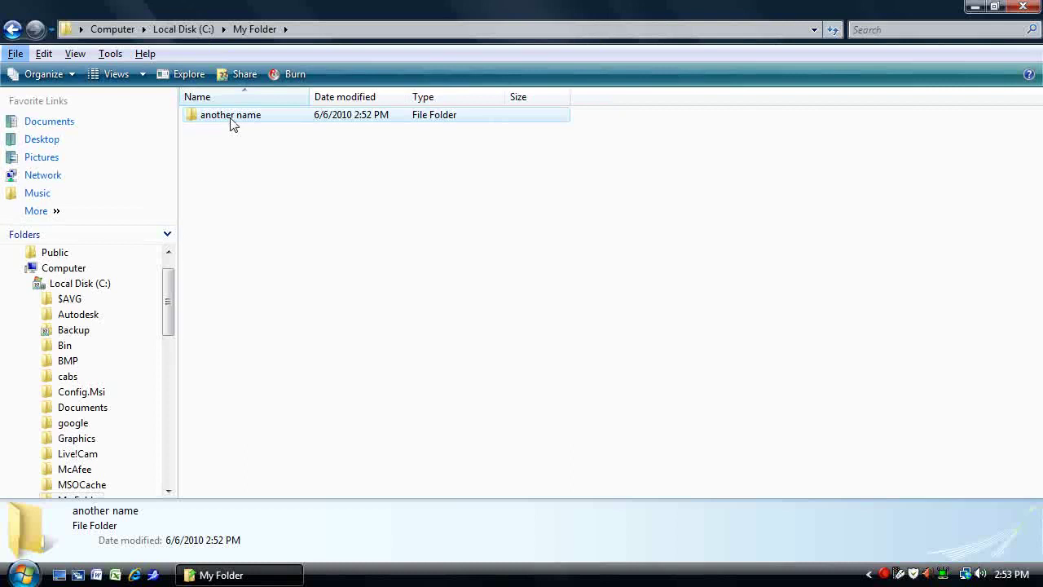
click(15, 54)
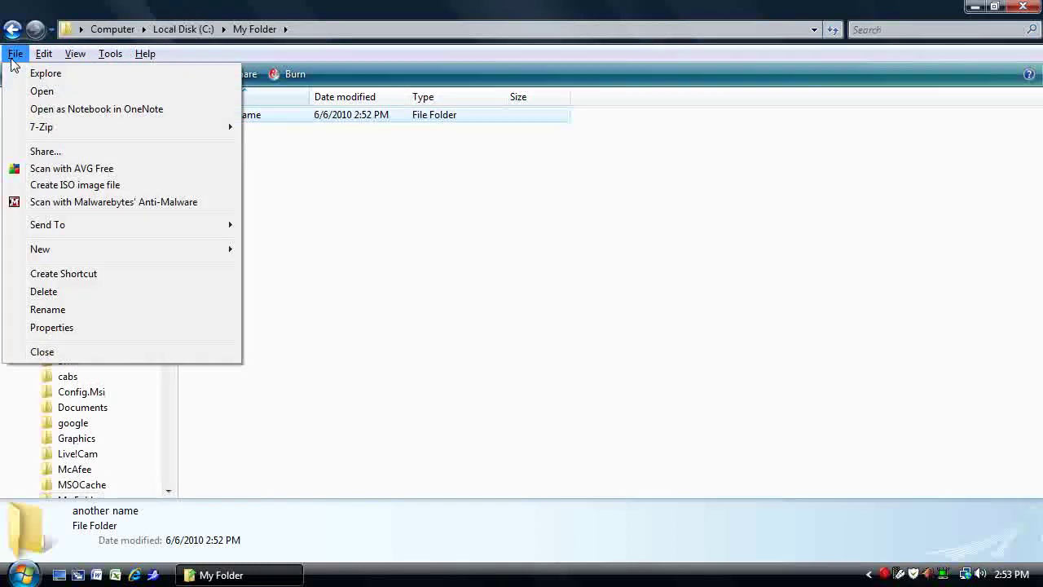
right_click(431, 293)
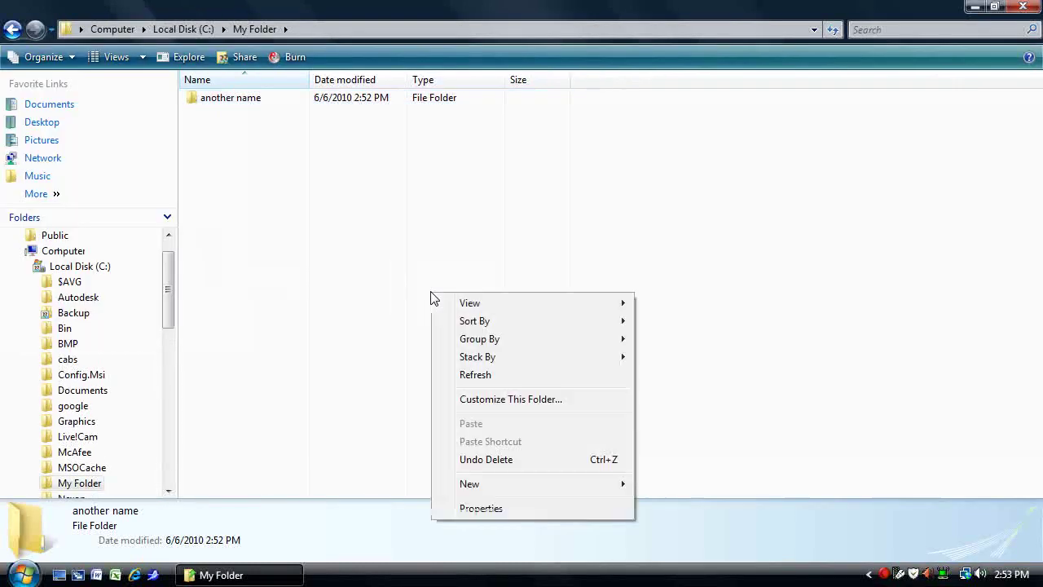
click(232, 101)
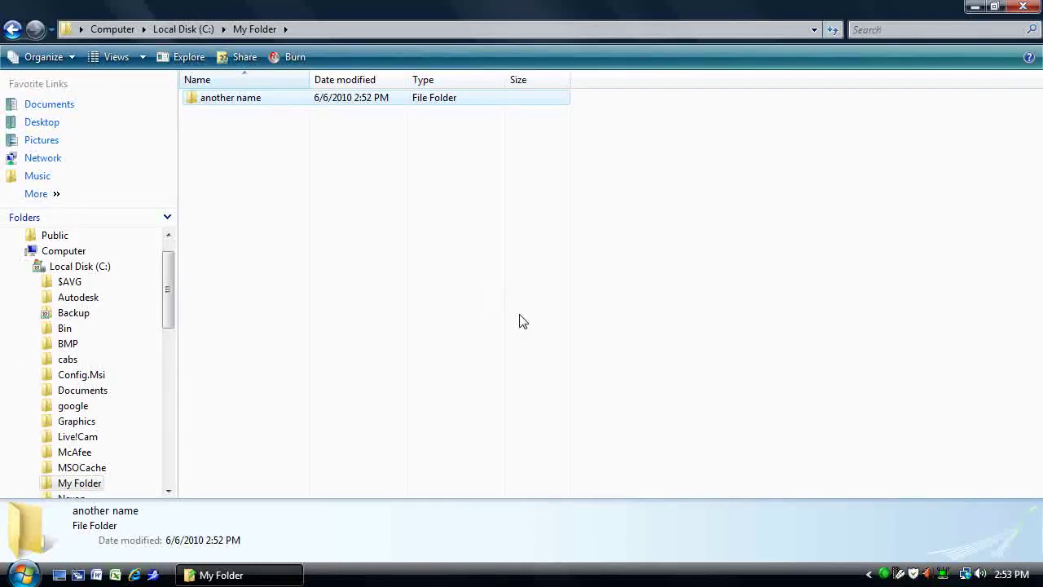
key(Delete)
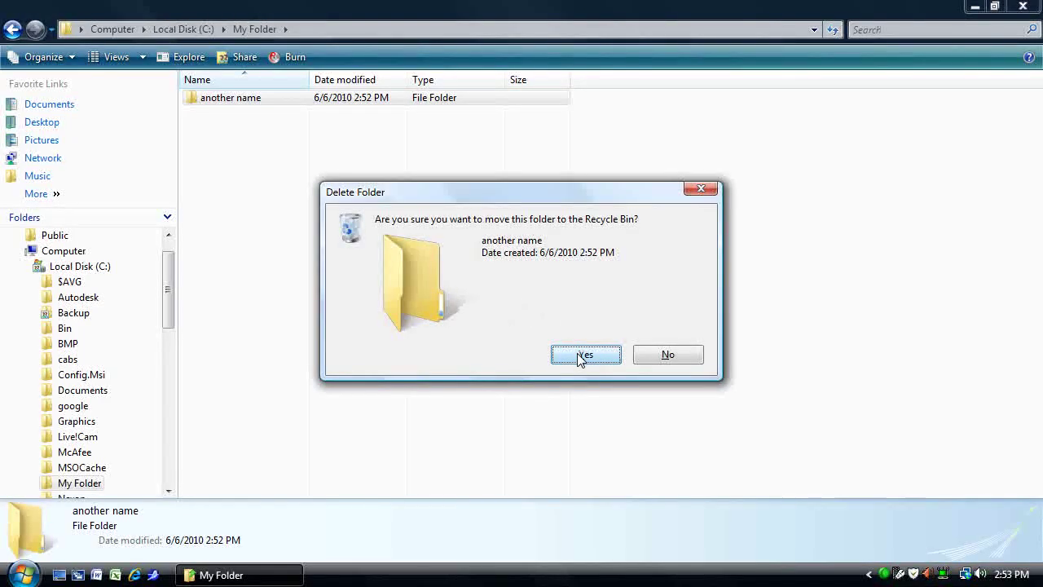
click(580, 358)
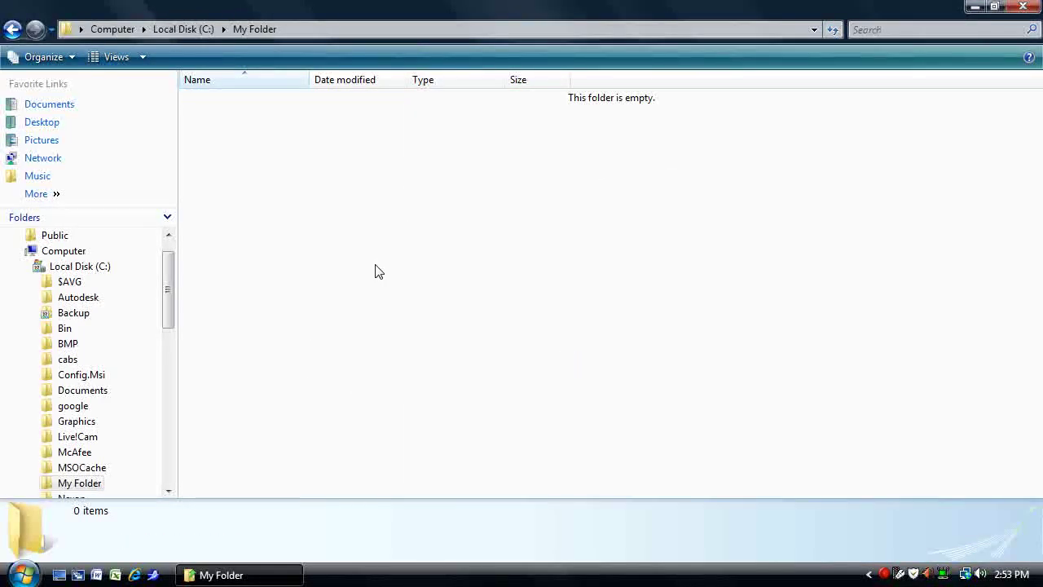
- Add a blank text document to My Folder named 'my stuff'
right_click(274, 155)
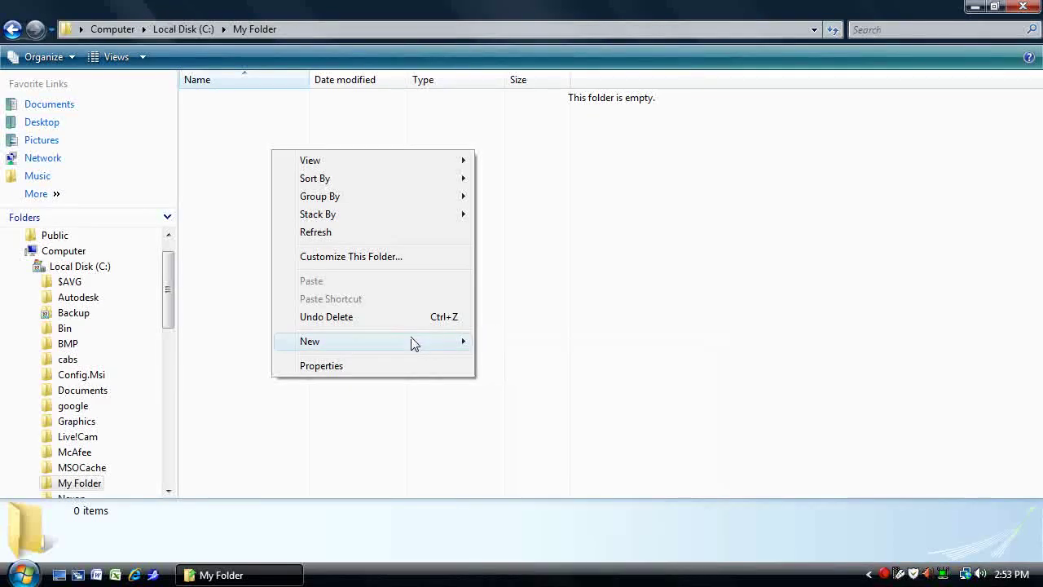
mouse_move(309, 340)
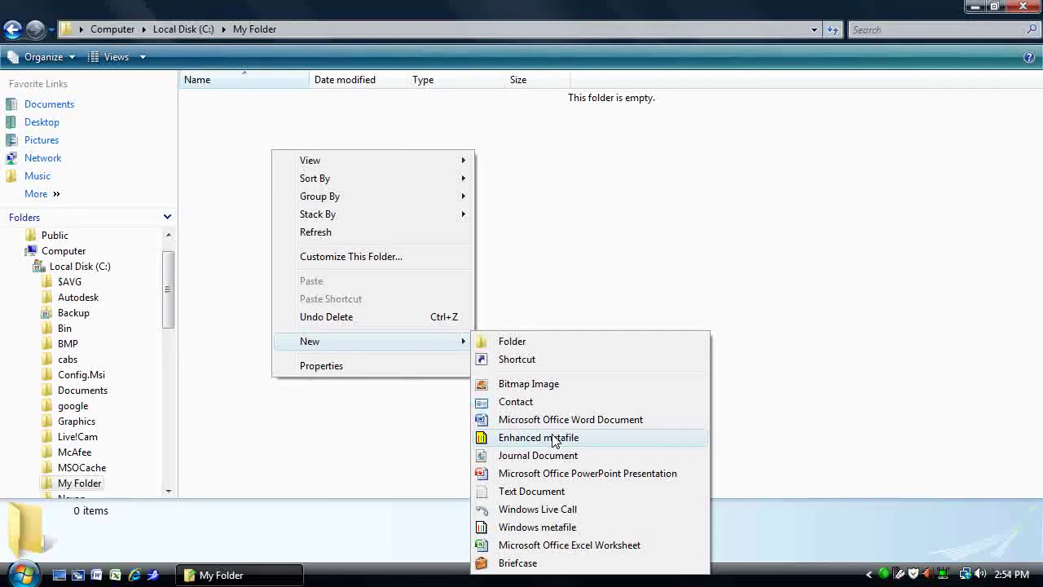
click(532, 491)
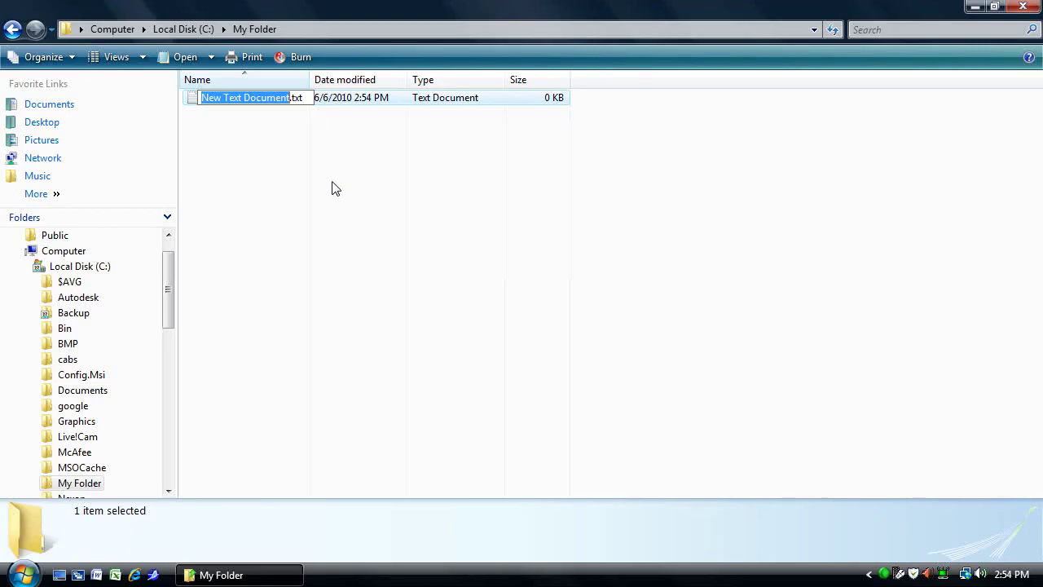
text(my stuff)
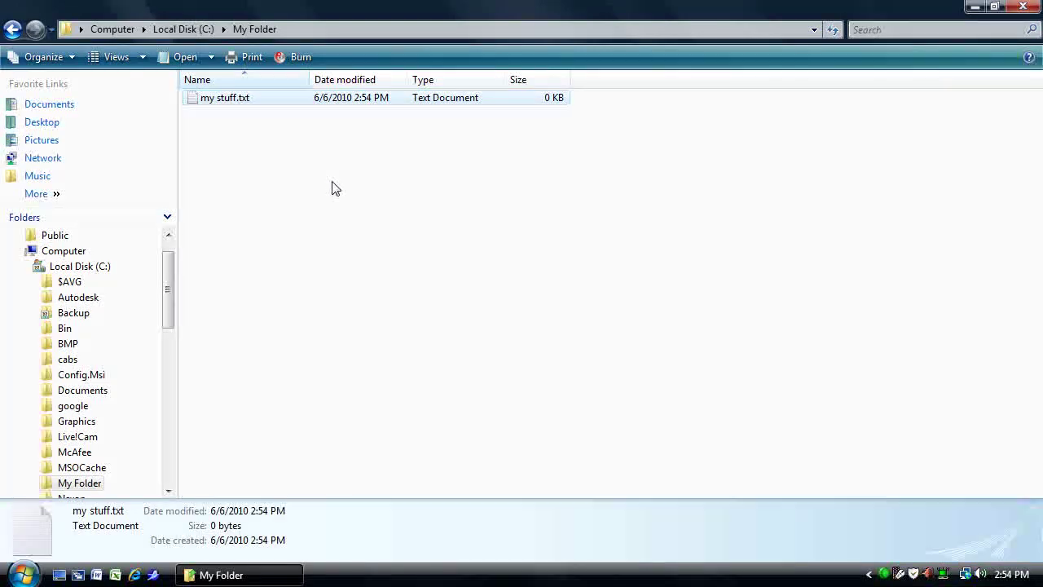
- Rename my stuff.txt to 'my new stuff', correcting the typing mistakes
right_click(237, 98)
click(337, 357)
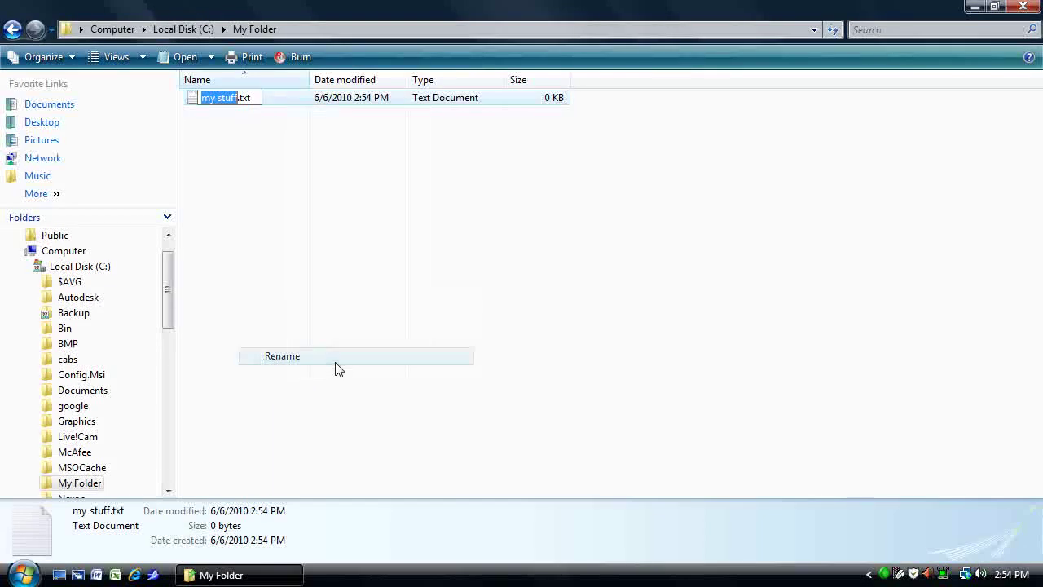
text(m)
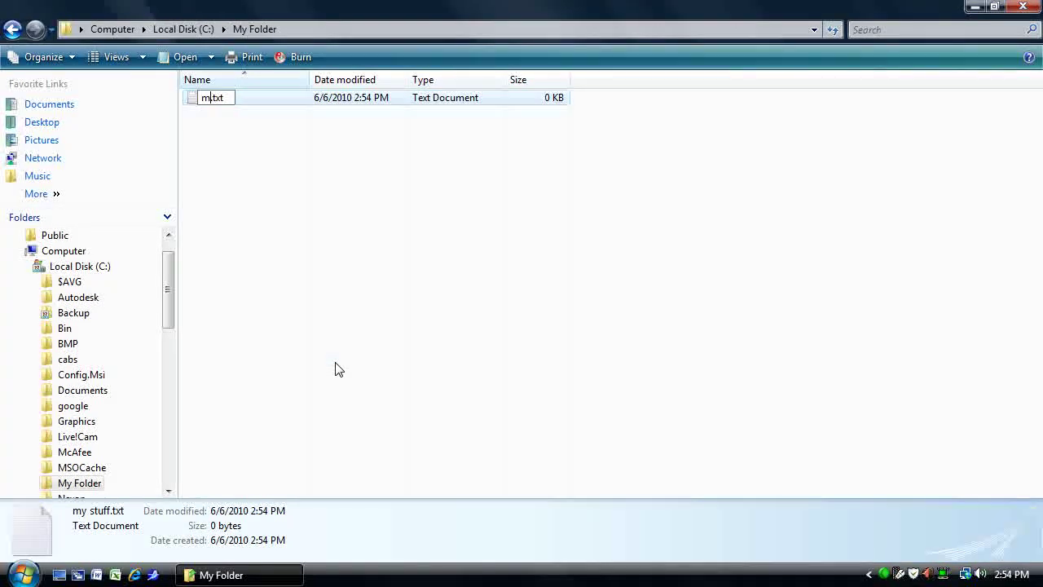
text(e)
key(BackSpace)
text(y ne)
text(ww stu)
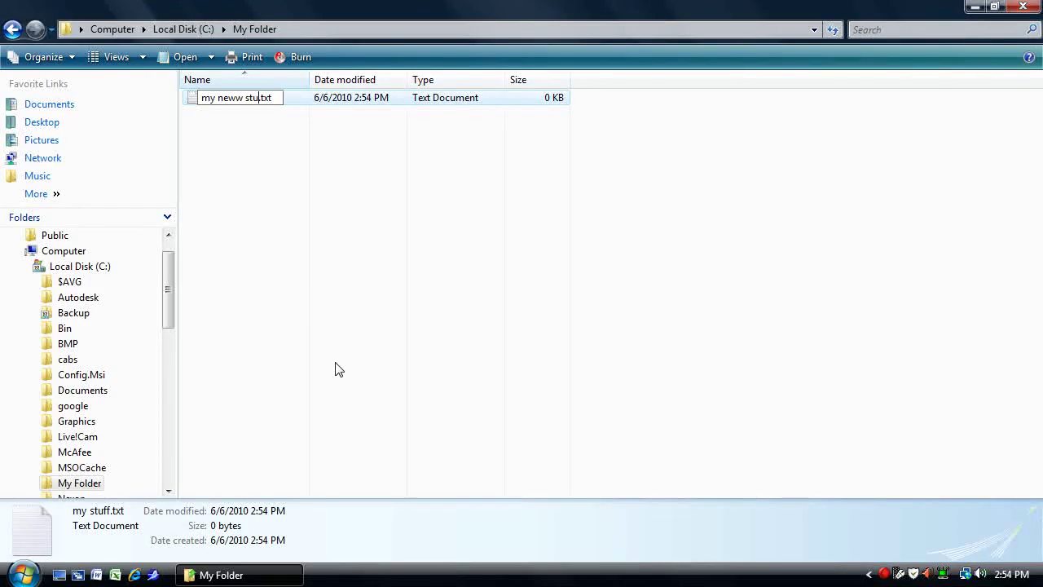
text(ff)
key(Left)
key(Left)
key(Left)
key(BackSpace)
key(Return)
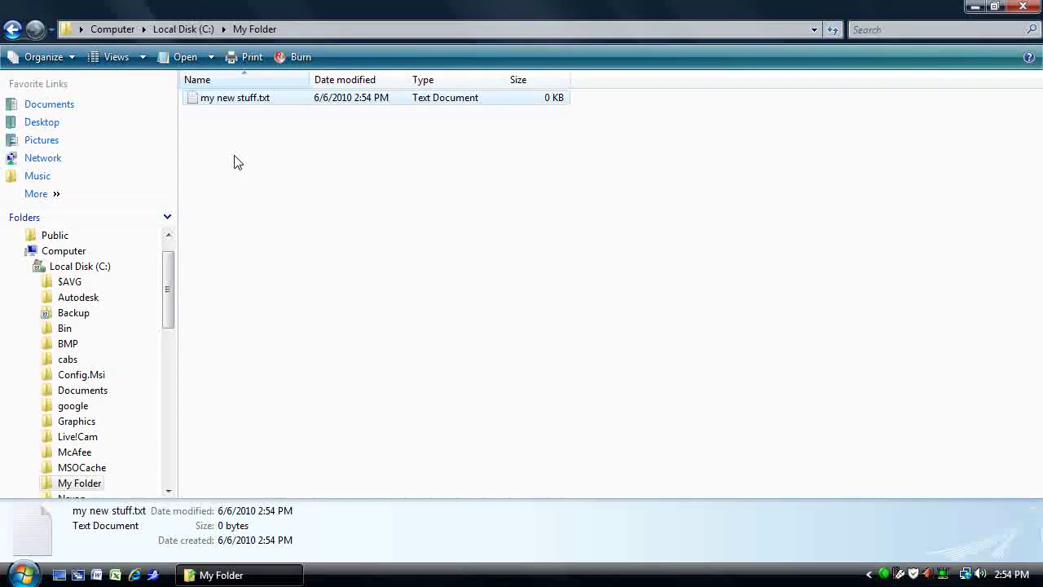
- Create a new folder named 'copies' in My Folder
right_click(234, 162)
mouse_move(272, 346)
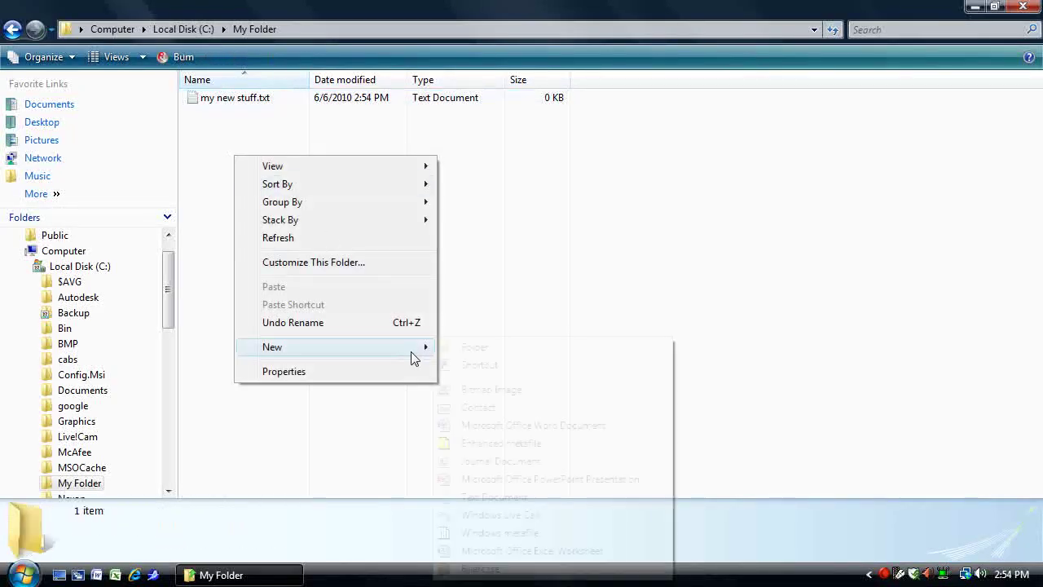
click(497, 351)
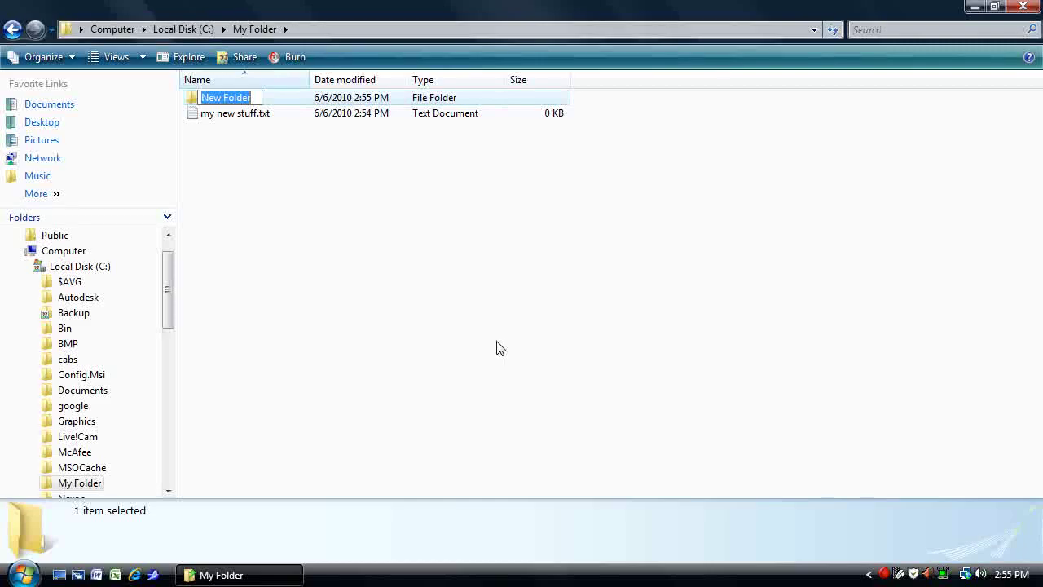
text(copies)
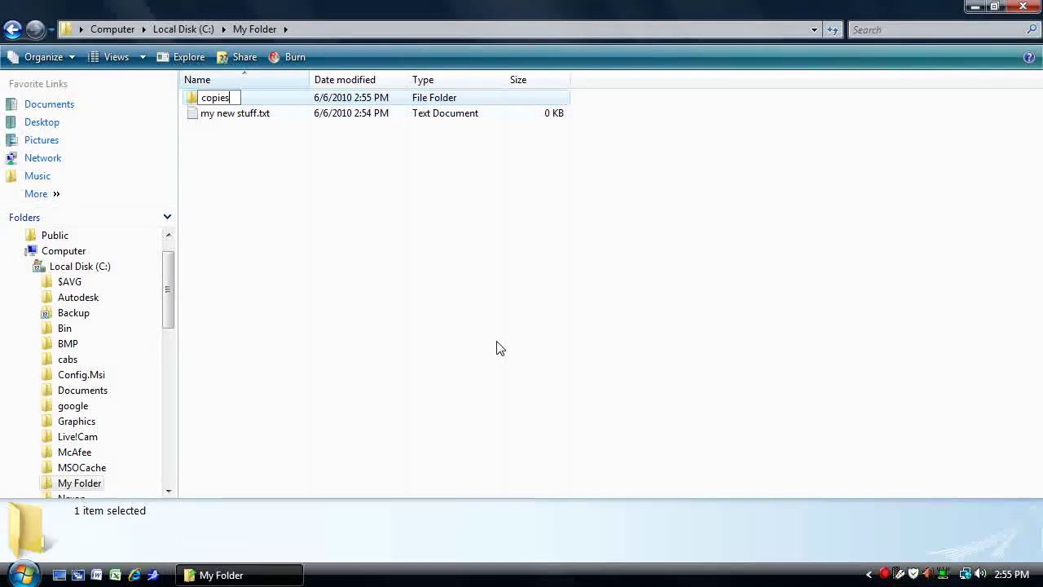
key(Return)
- Copy my new stuff.txt and paste it into the copies folder
click(266, 118)
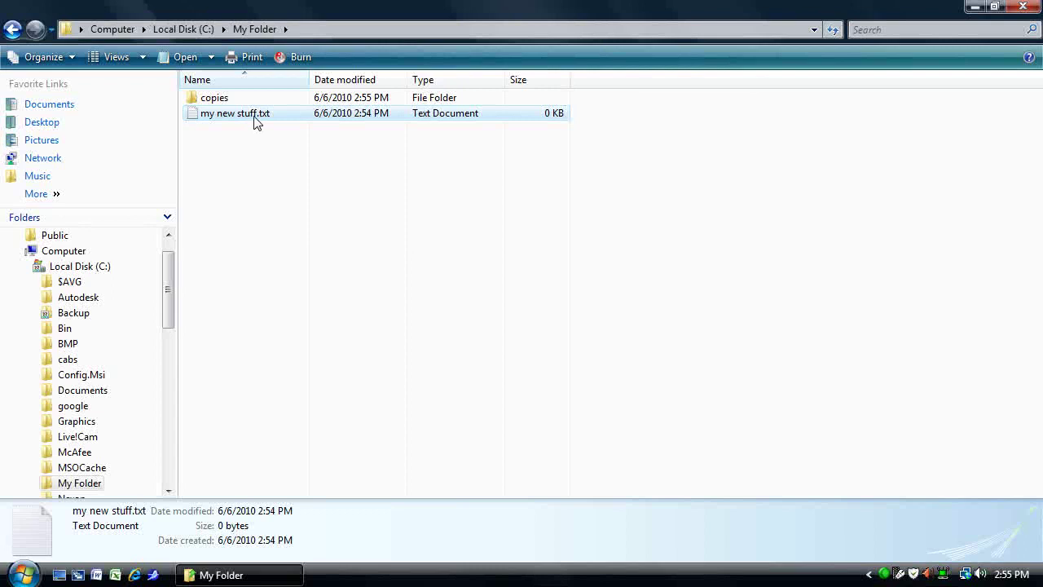
right_click(256, 123)
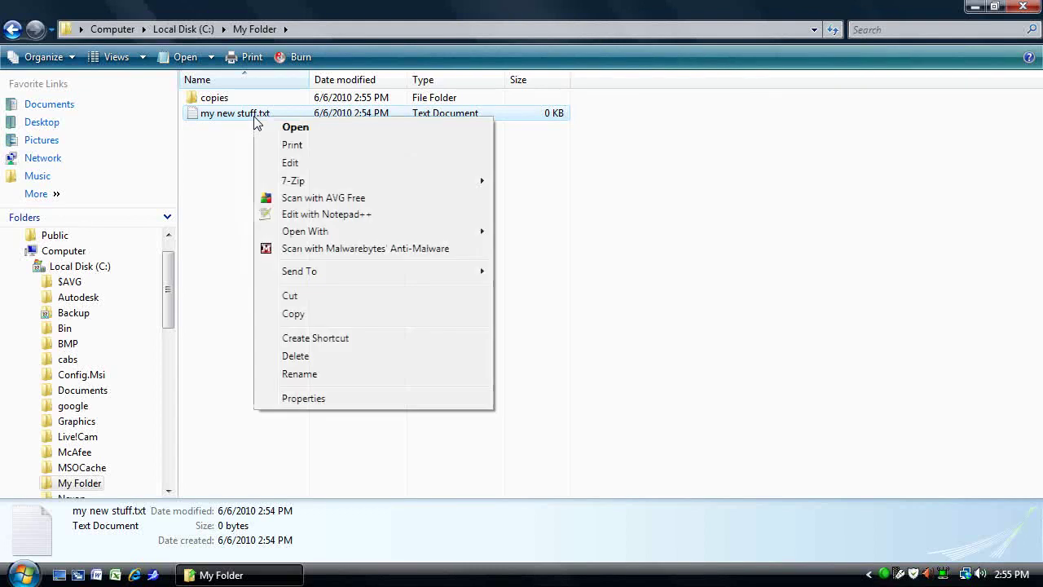
click(340, 317)
double_click(205, 98)
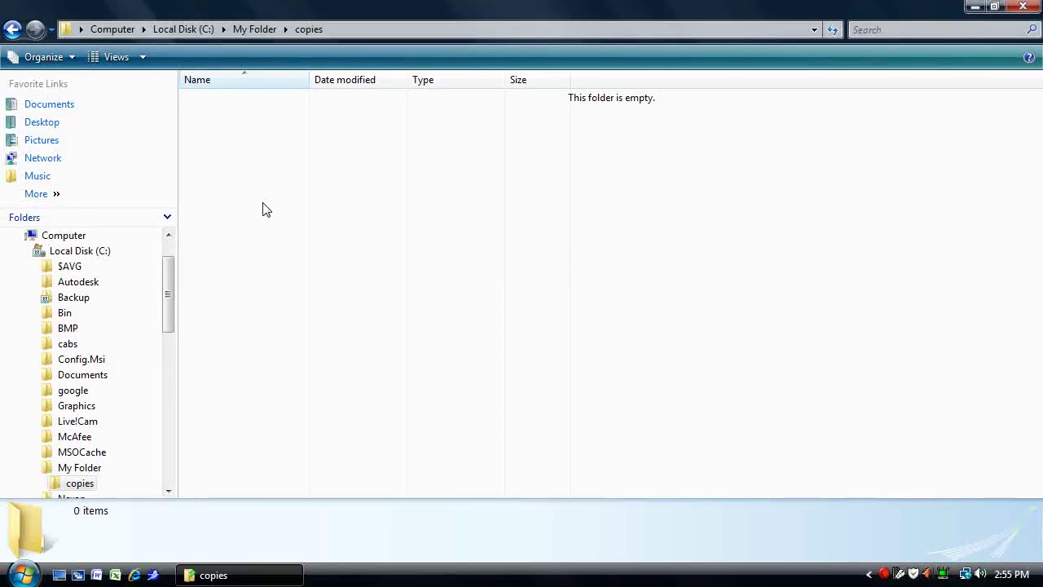
right_click(278, 184)
click(355, 317)
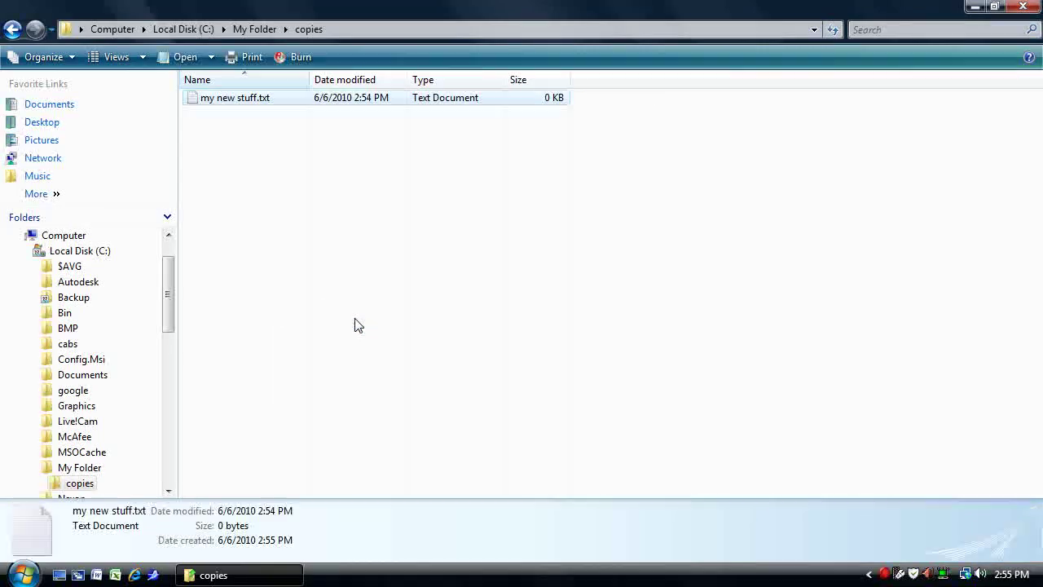
- Paste my new stuff.txt into copies again with Ctrl+C/Ctrl+V, handling the same-name conflict
click(18, 36)
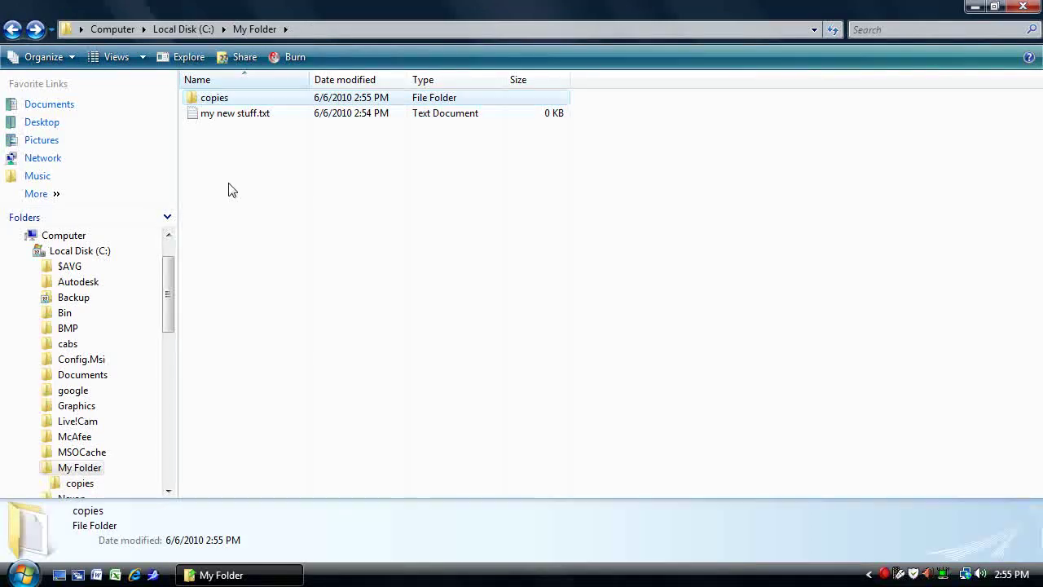
click(244, 119)
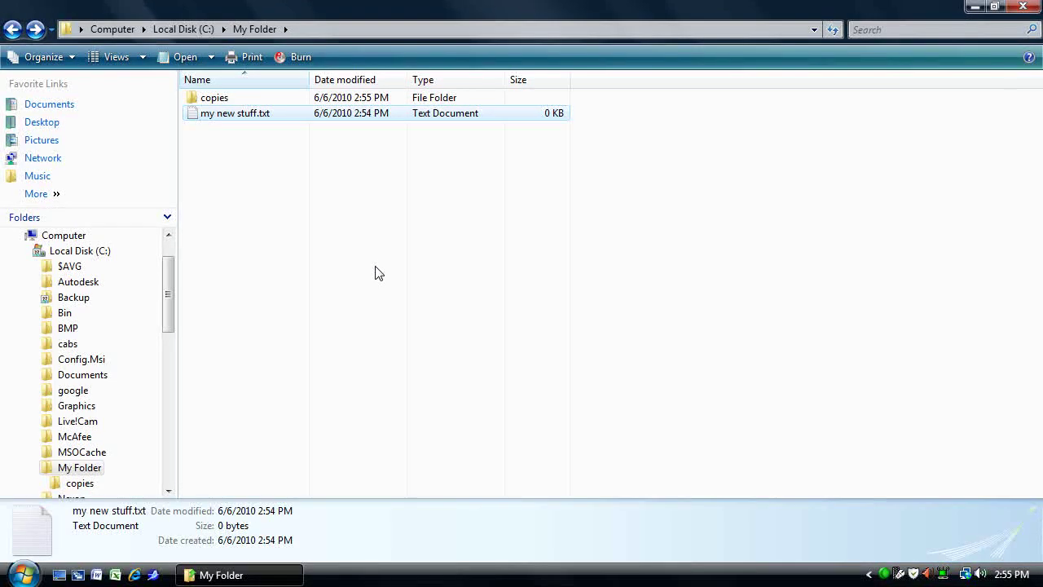
key(ctrl+c)
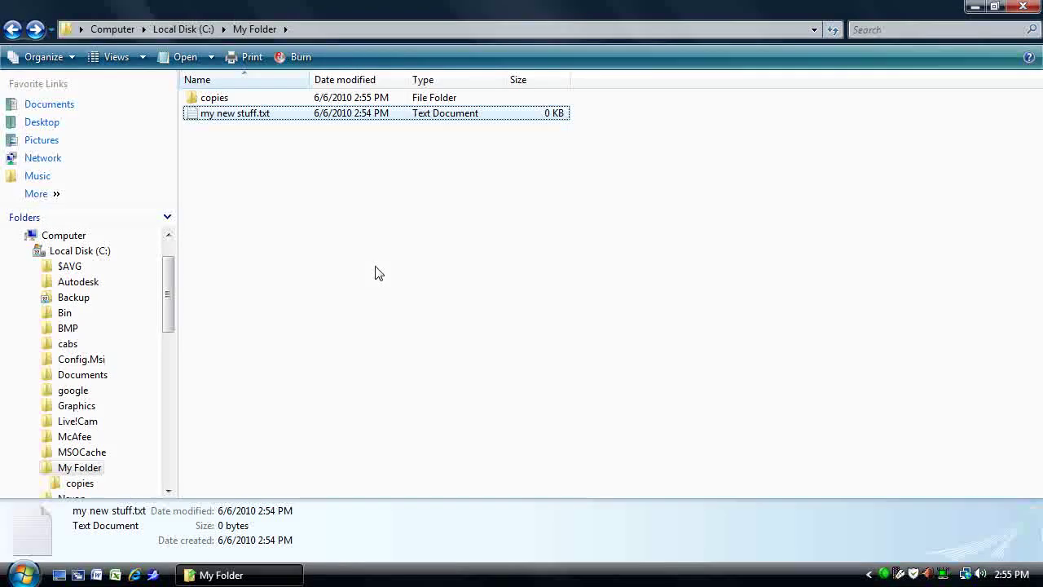
double_click(230, 99)
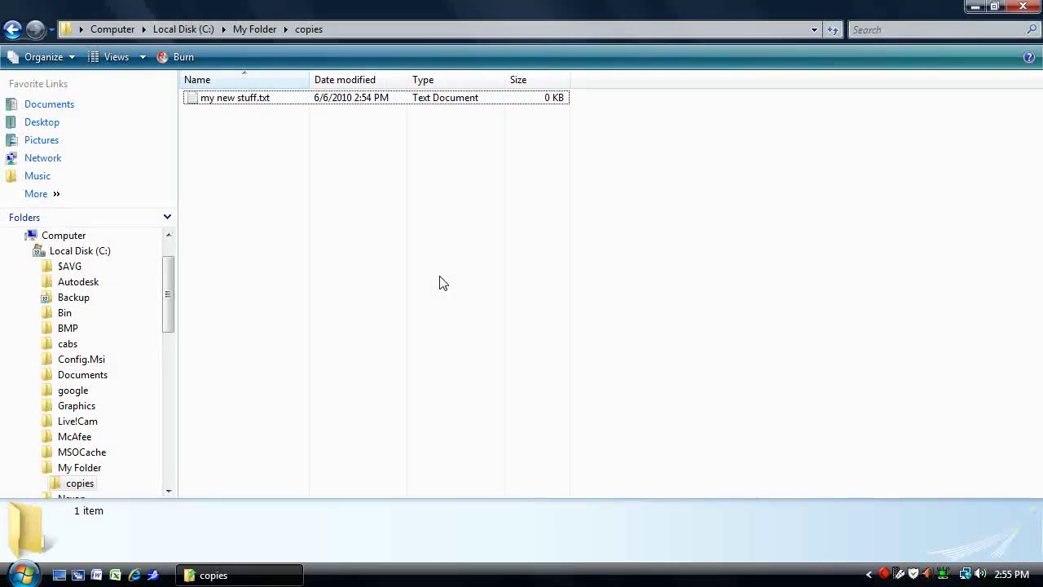
key(ctrl+v)
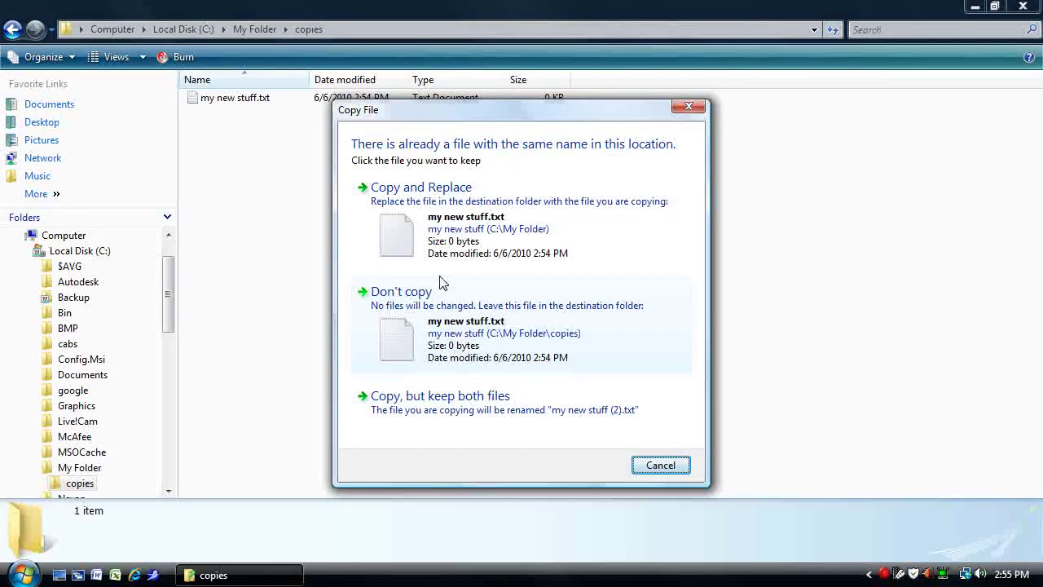
click(451, 231)
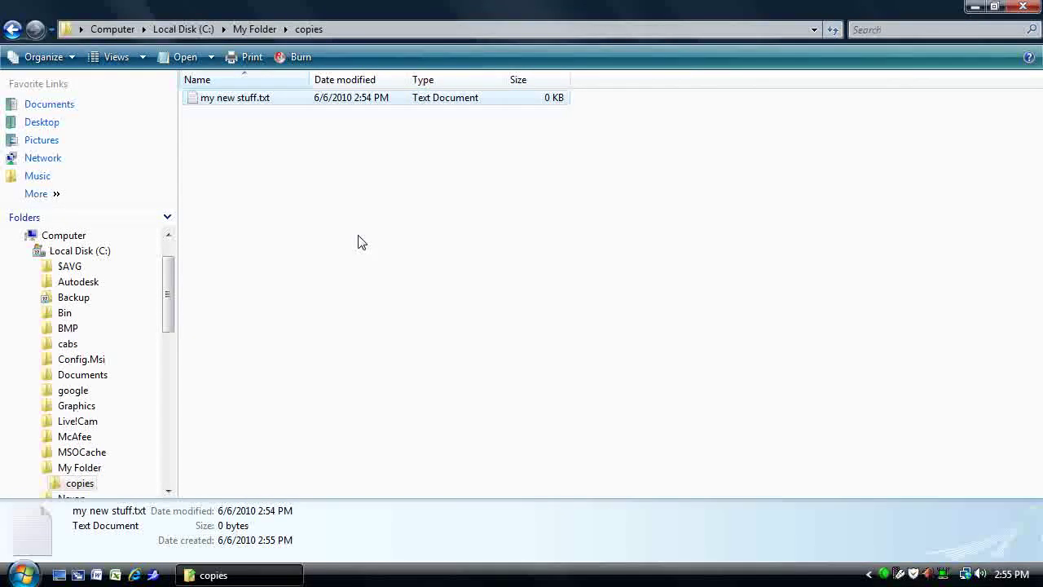
- Delete my new stuff.txt from copies using the File menu and confirm
click(249, 98)
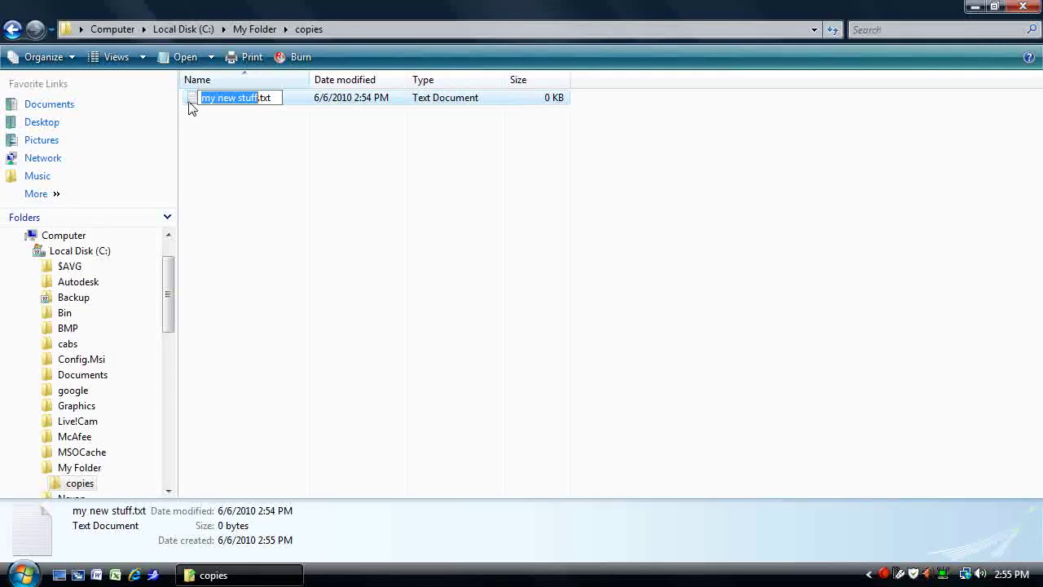
click(189, 106)
right_click(208, 102)
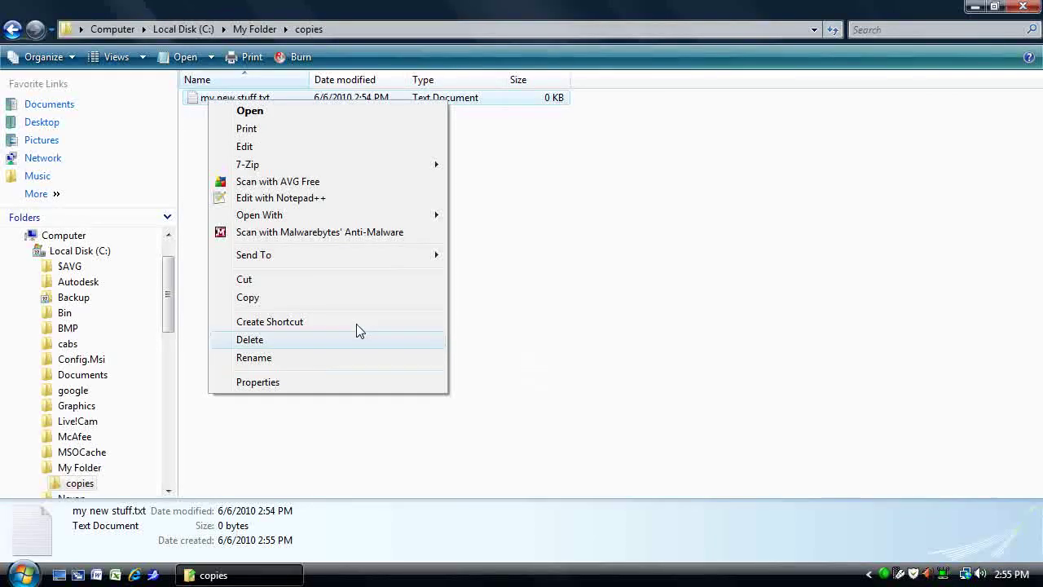
key(Escape)
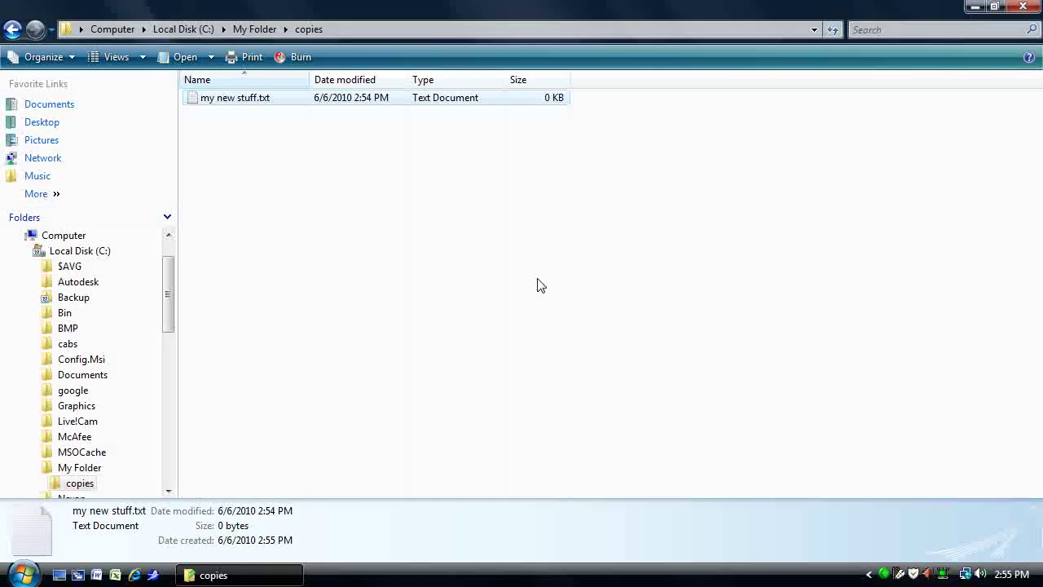
key(alt+f)
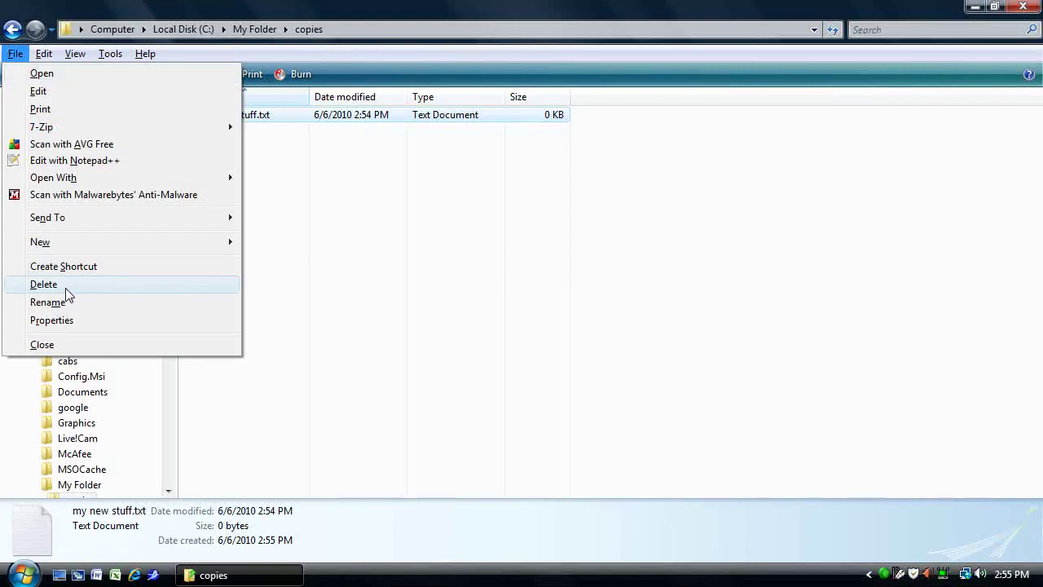
click(65, 286)
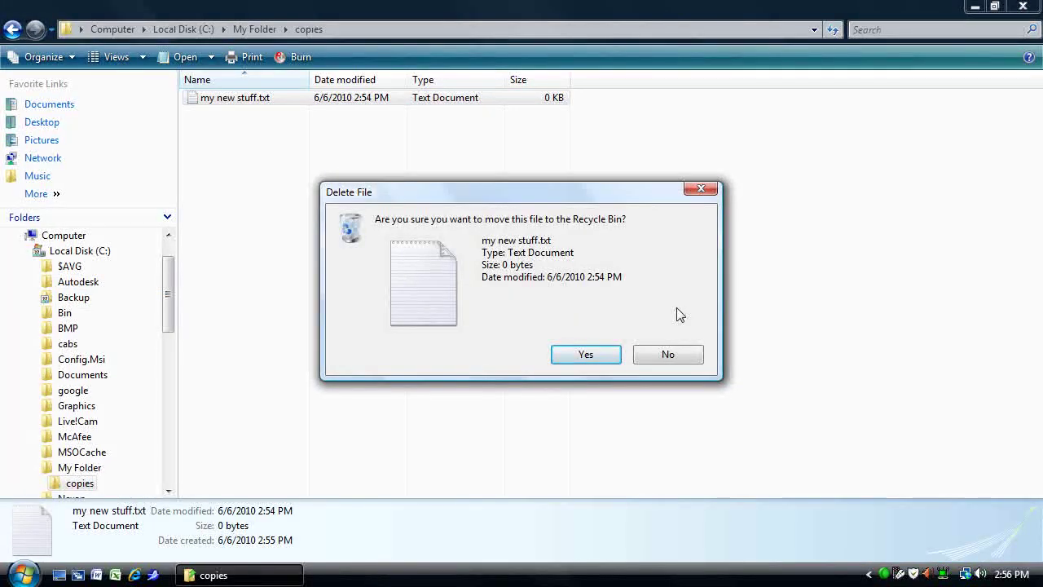
click(586, 355)
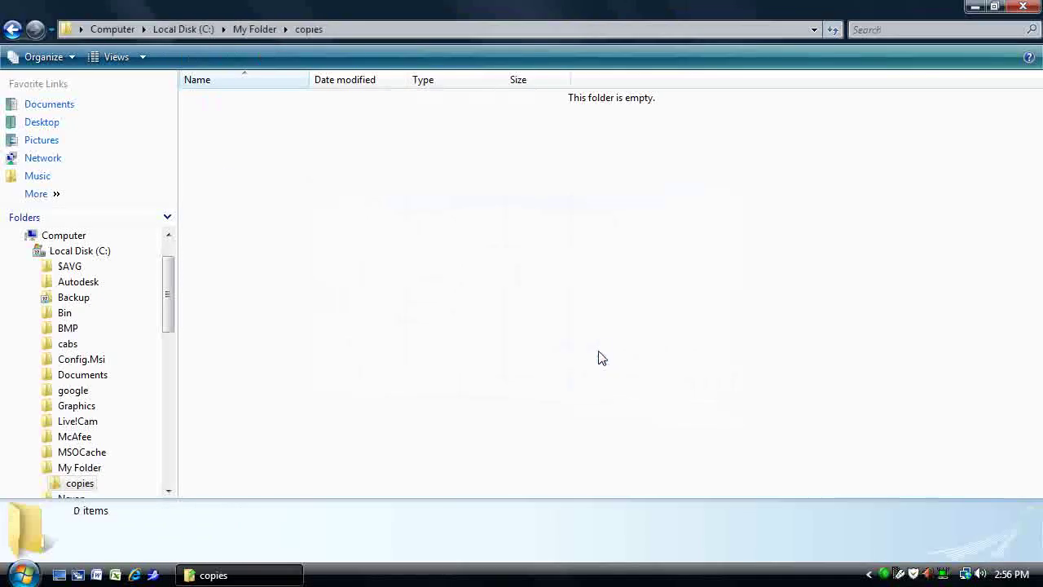
- Back in My Folder, drag my new stuff.txt onto copies and open copies
click(10, 31)
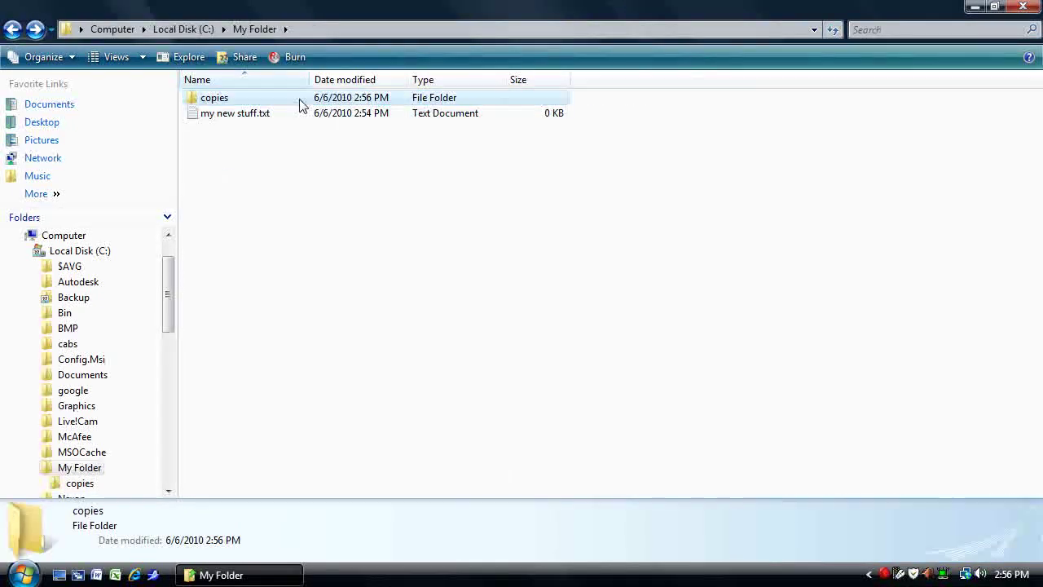
click(269, 118)
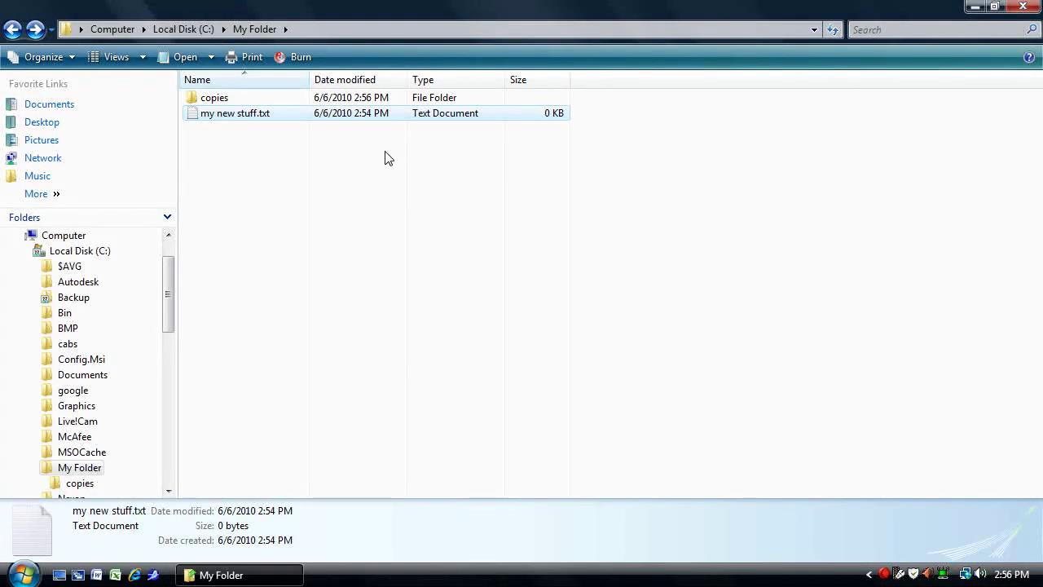
double_click(264, 114)
right_click(265, 114)
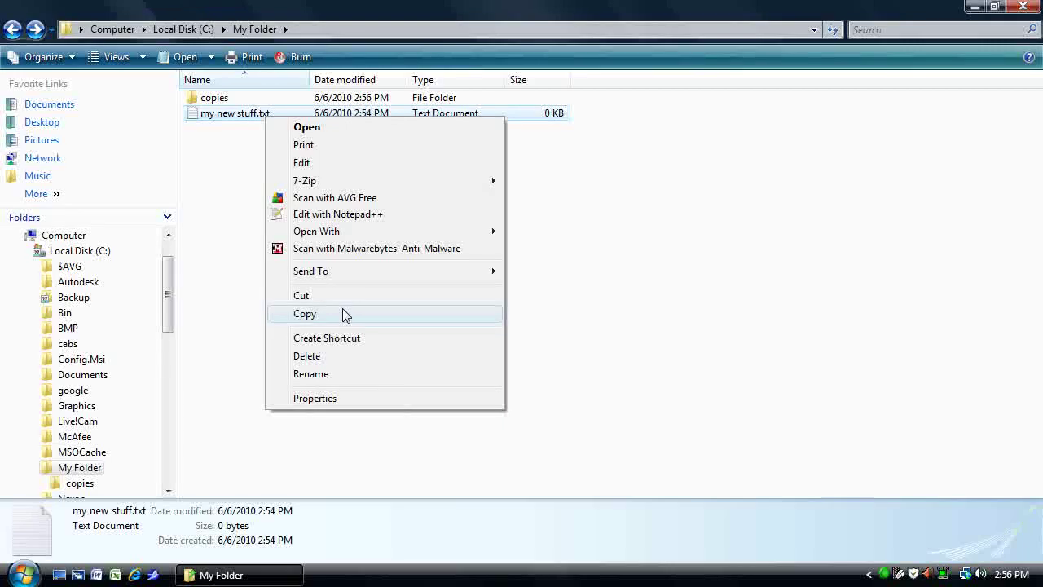
click(256, 309)
drag(255, 119, 214, 101)
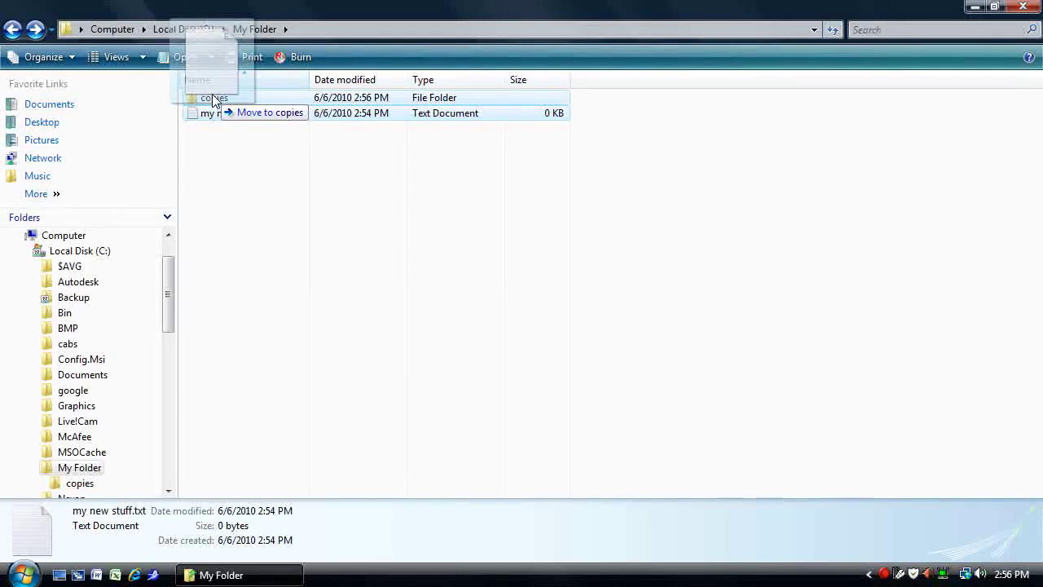
drag(213, 101, 214, 101)
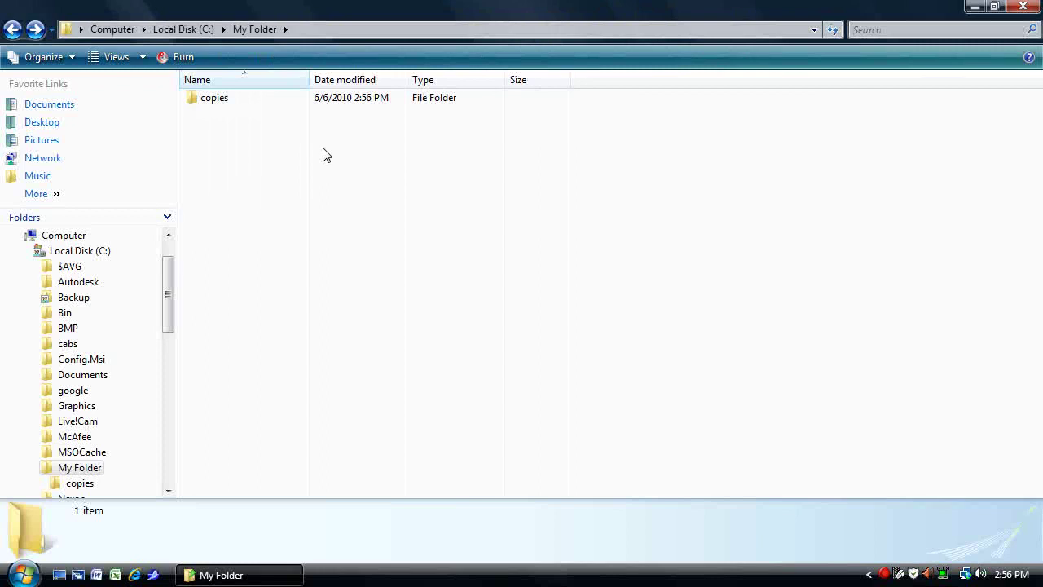
double_click(226, 100)
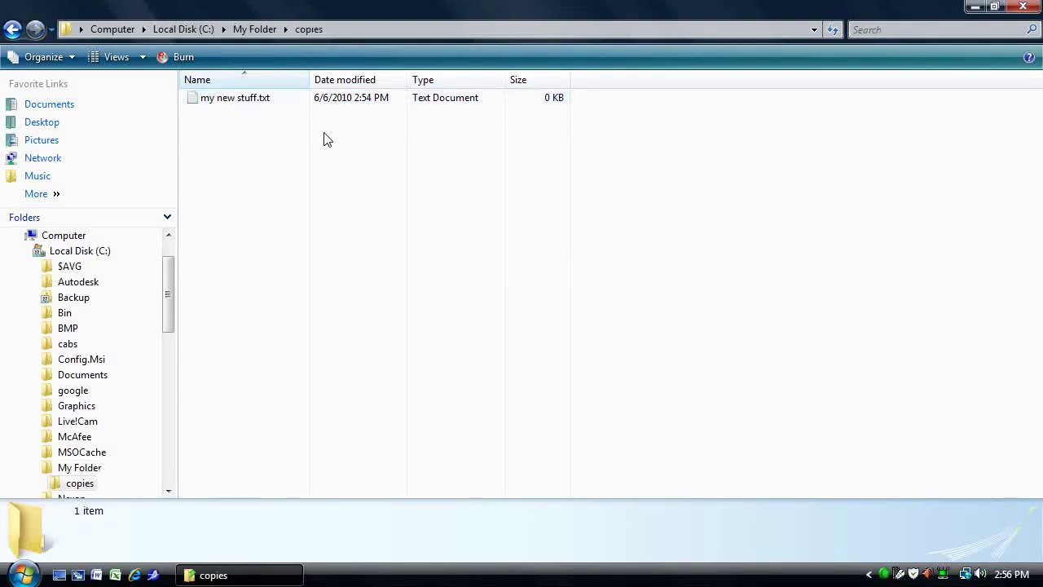
- Undo moving my new stuff.txt into copies and check that copies is empty again
click(267, 103)
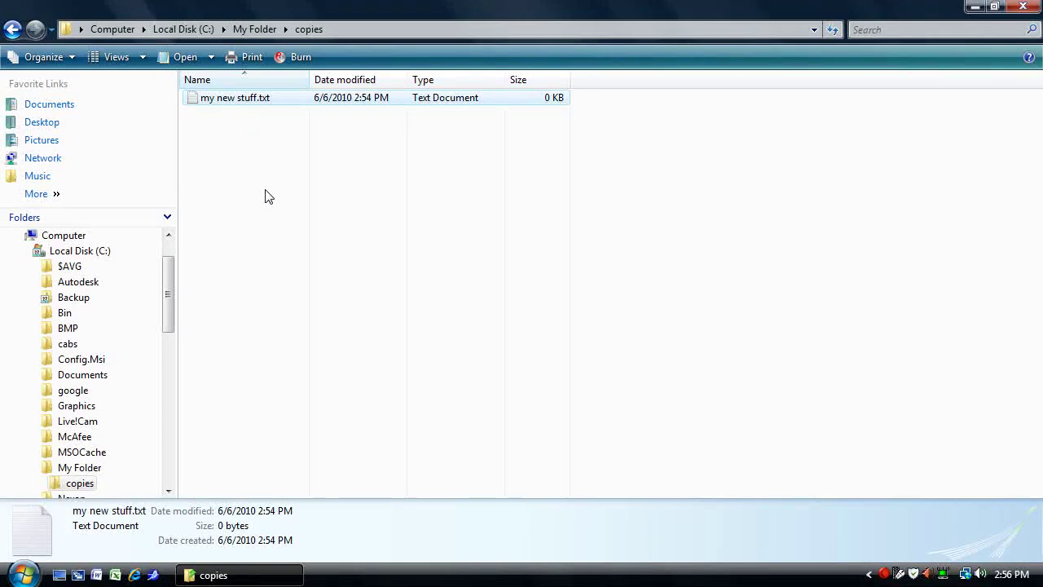
key(ctrl+c)
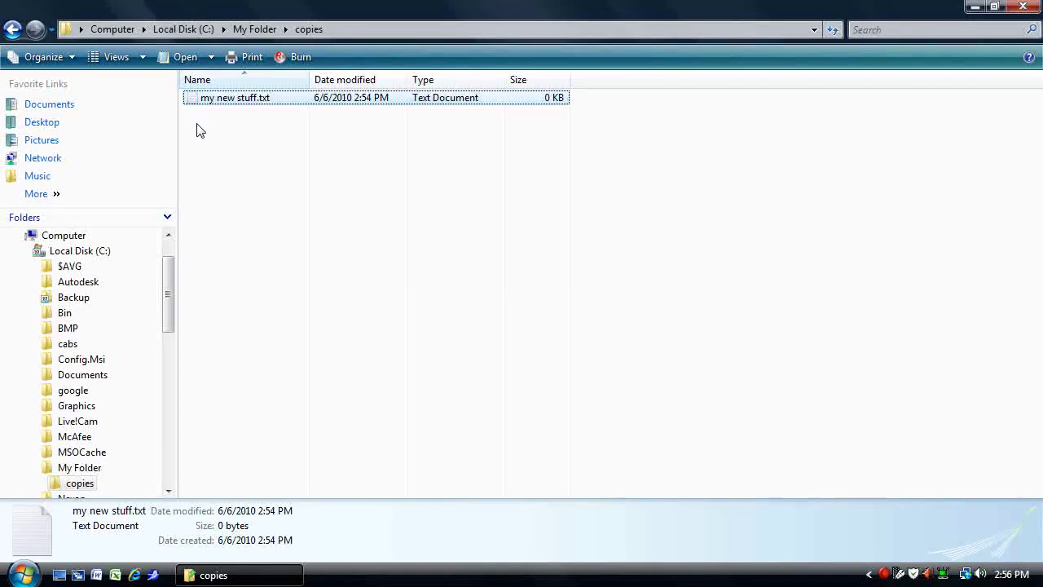
click(13, 29)
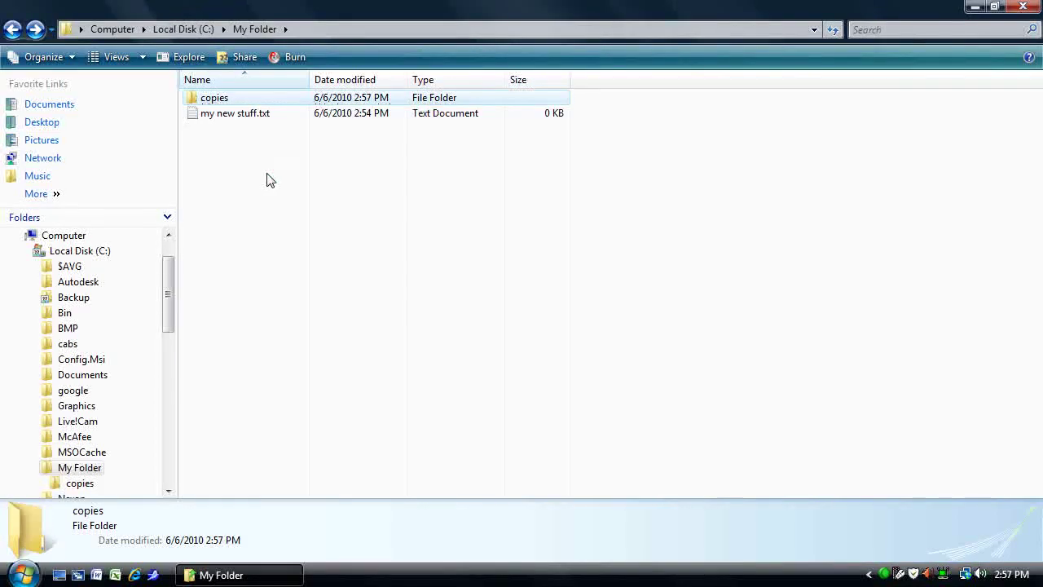
double_click(226, 99)
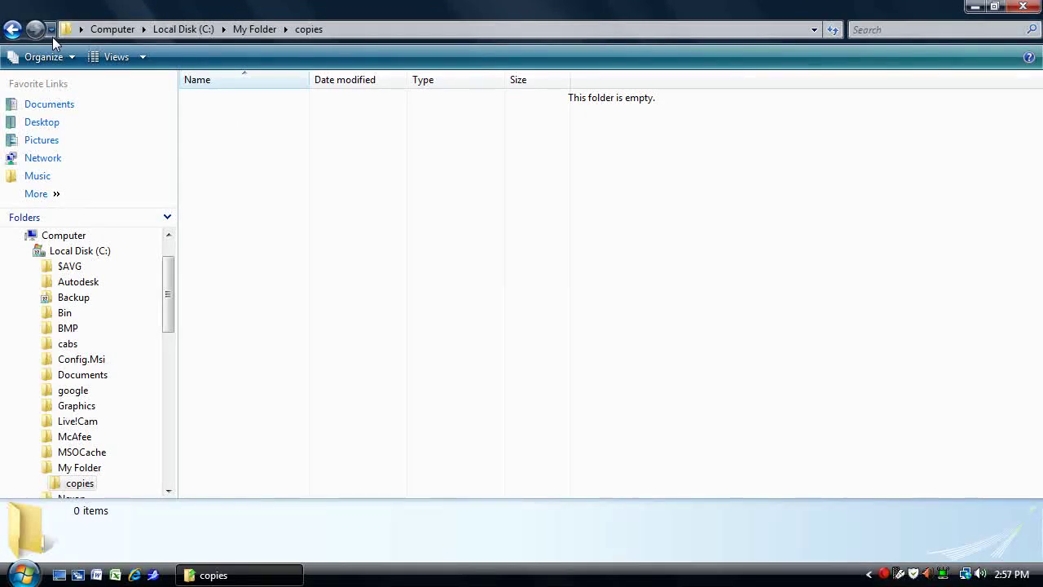
click(13, 29)
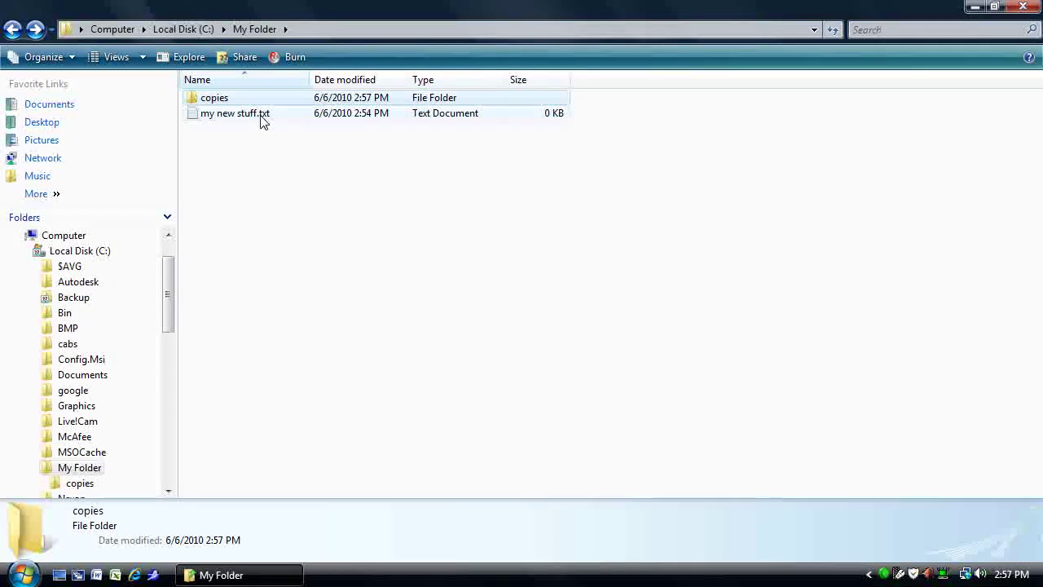
- Move my new stuff.txt into My Folder > copies using Edit > Move To Folder, then open copies
click(261, 119)
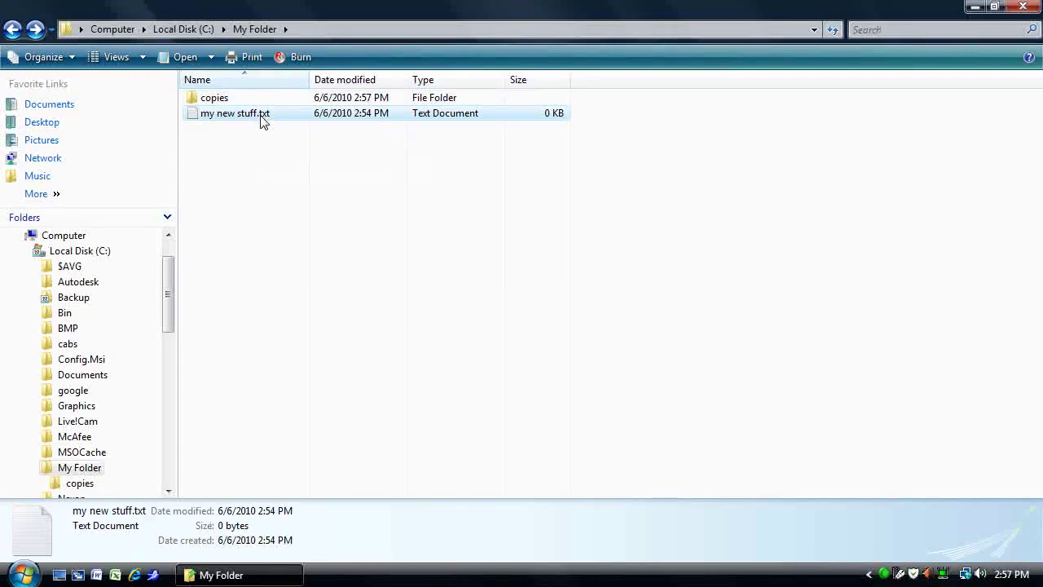
key(alt)
click(43, 53)
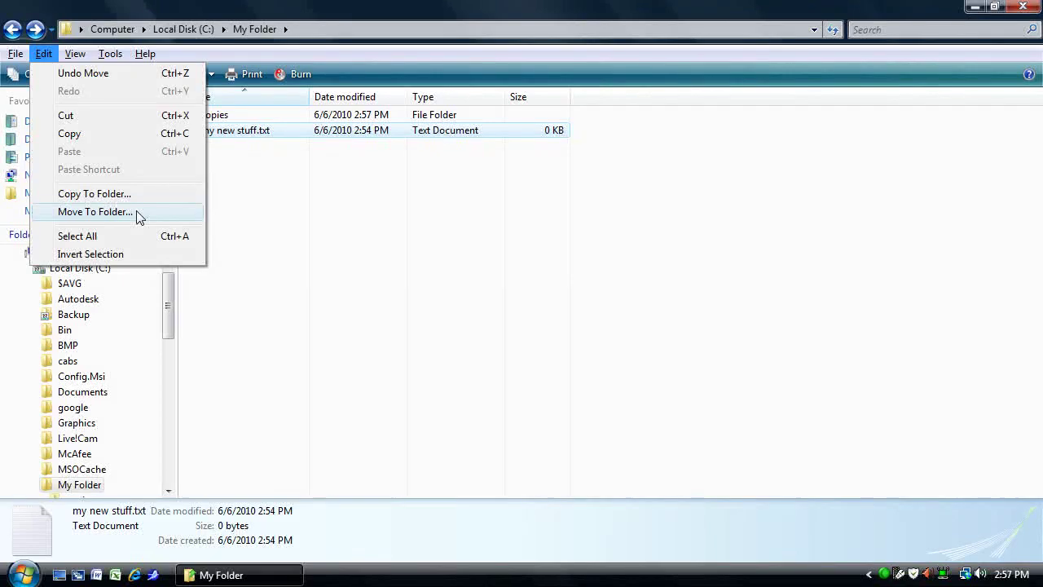
click(94, 212)
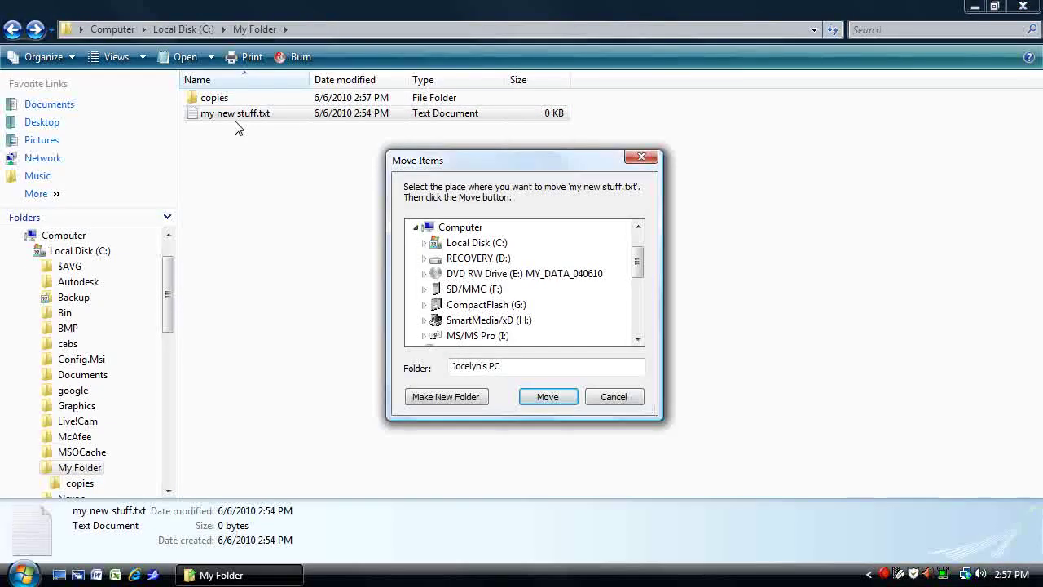
double_click(468, 244)
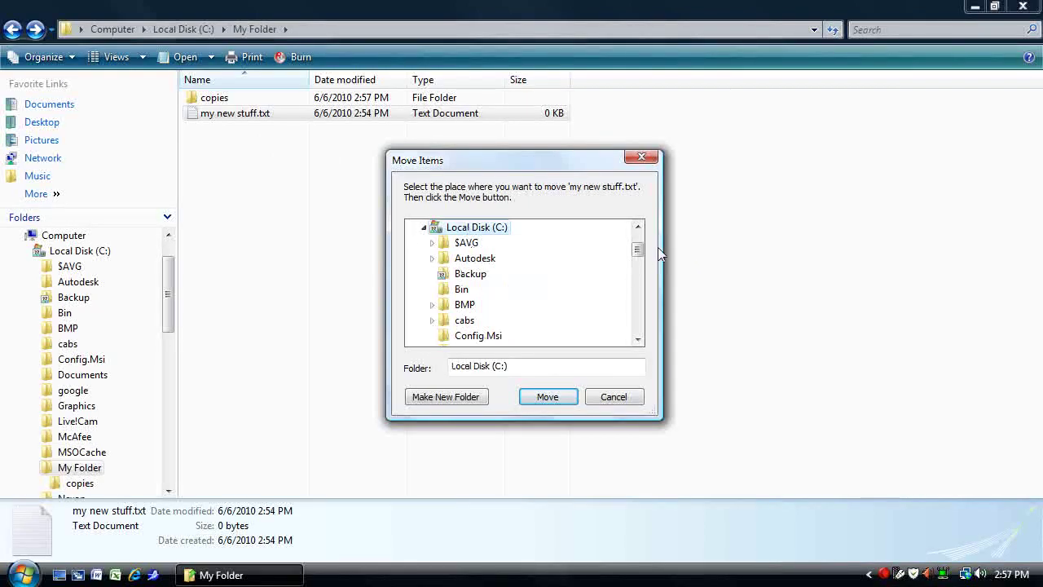
drag(638, 249, 640, 274)
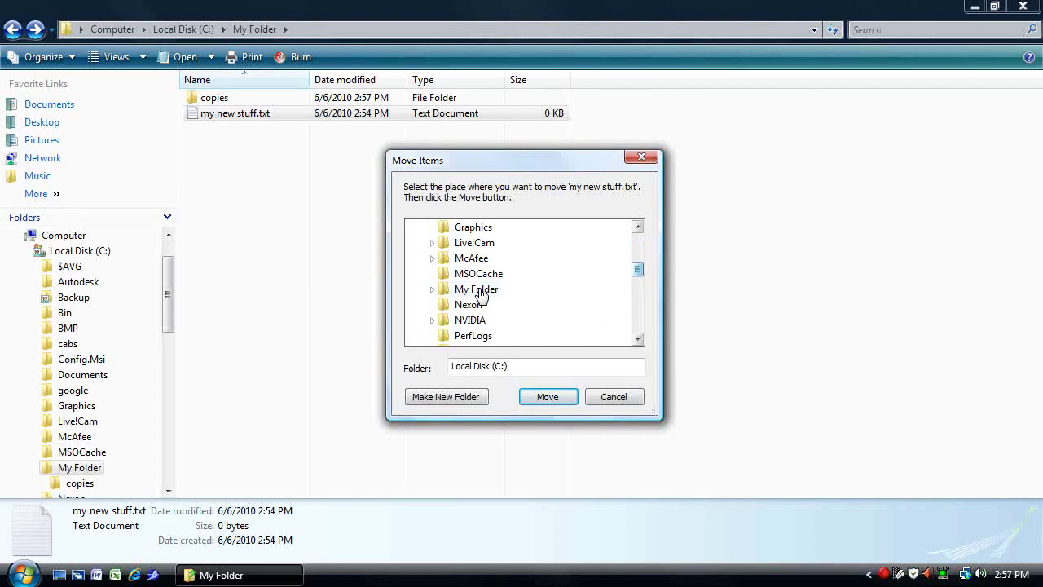
double_click(478, 291)
click(476, 305)
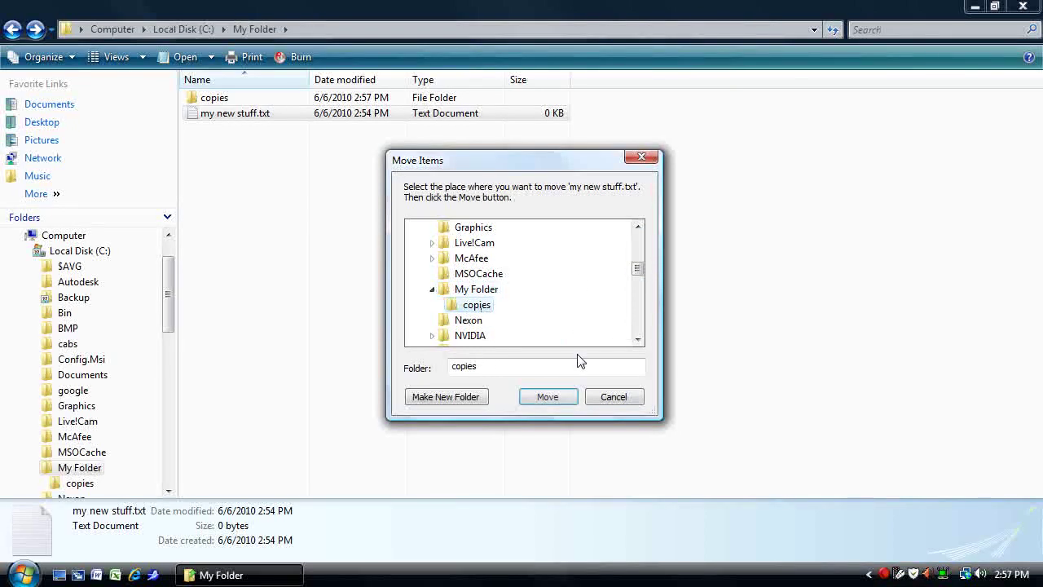
click(543, 394)
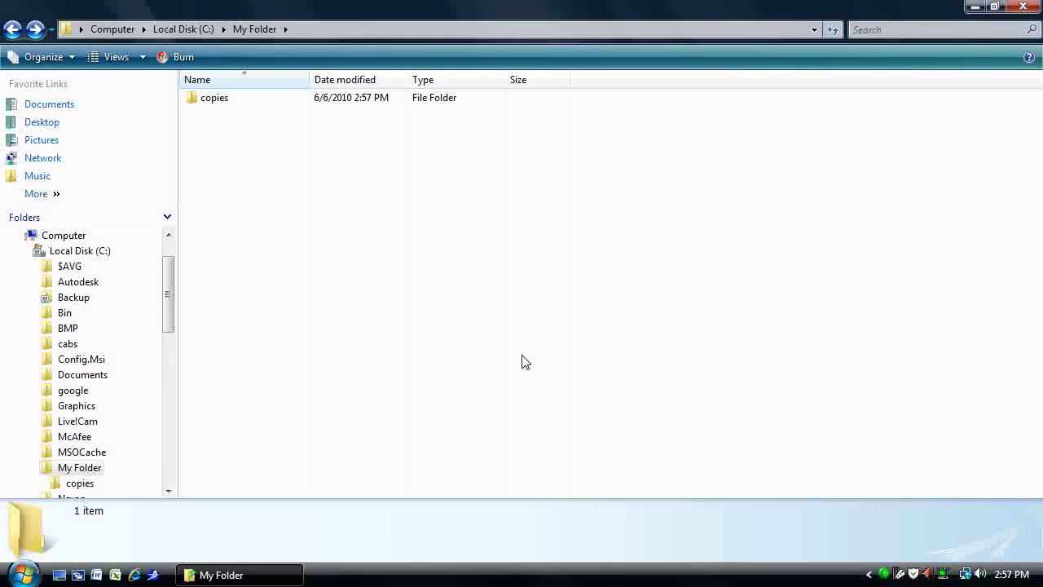
double_click(205, 105)
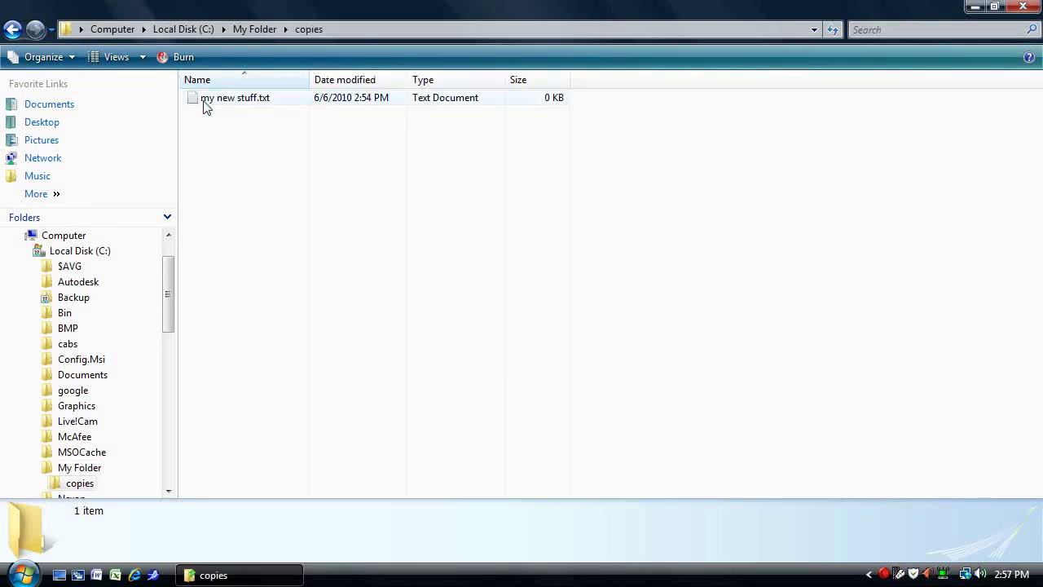
mouse_move(235, 97)
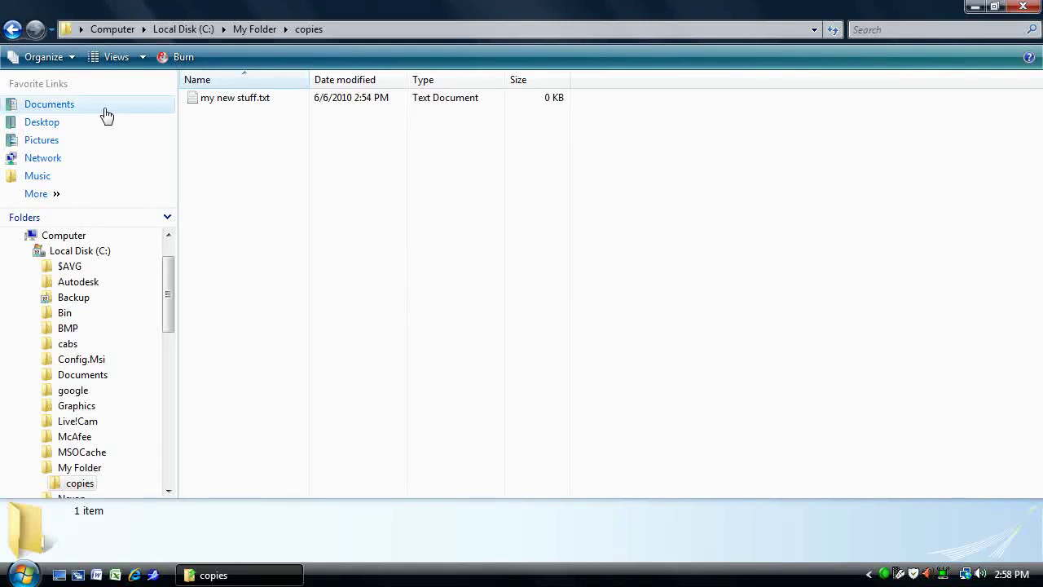
- Copy my new stuff.txt from copies and paste it onto the RECOVERY (D:) drive
click(236, 99)
right_click(234, 100)
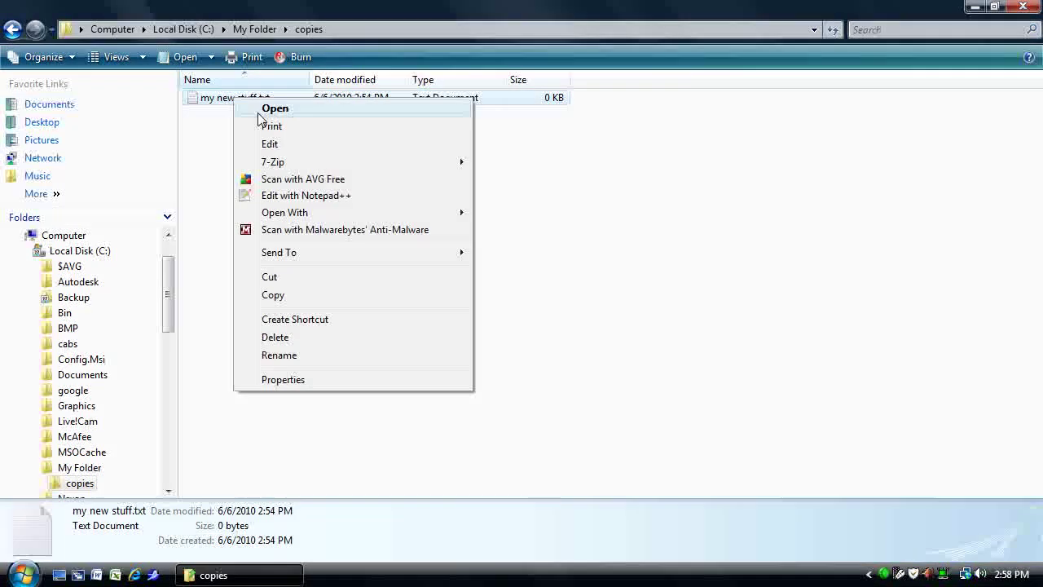
click(298, 298)
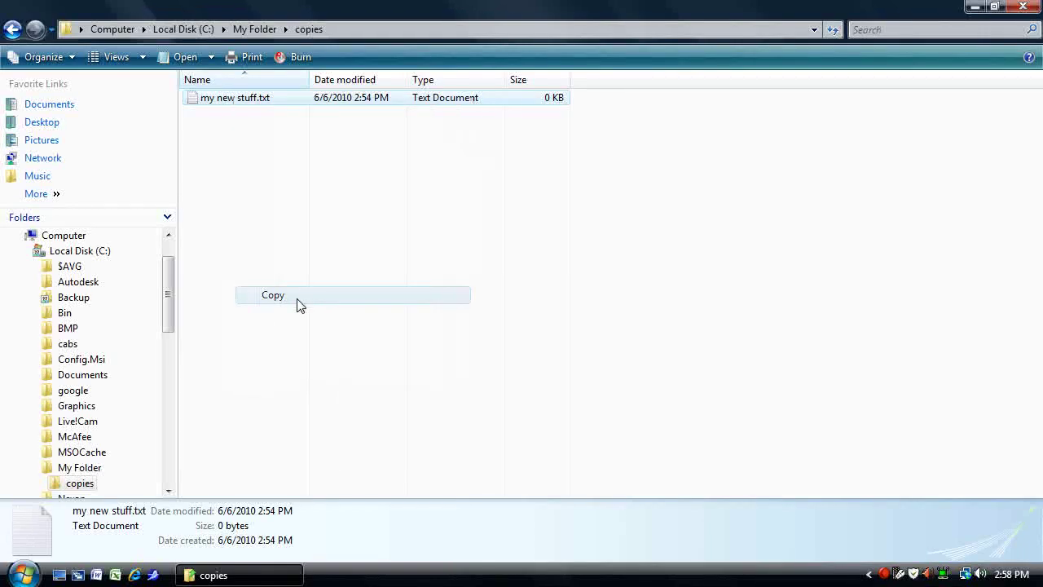
drag(167, 286, 166, 406)
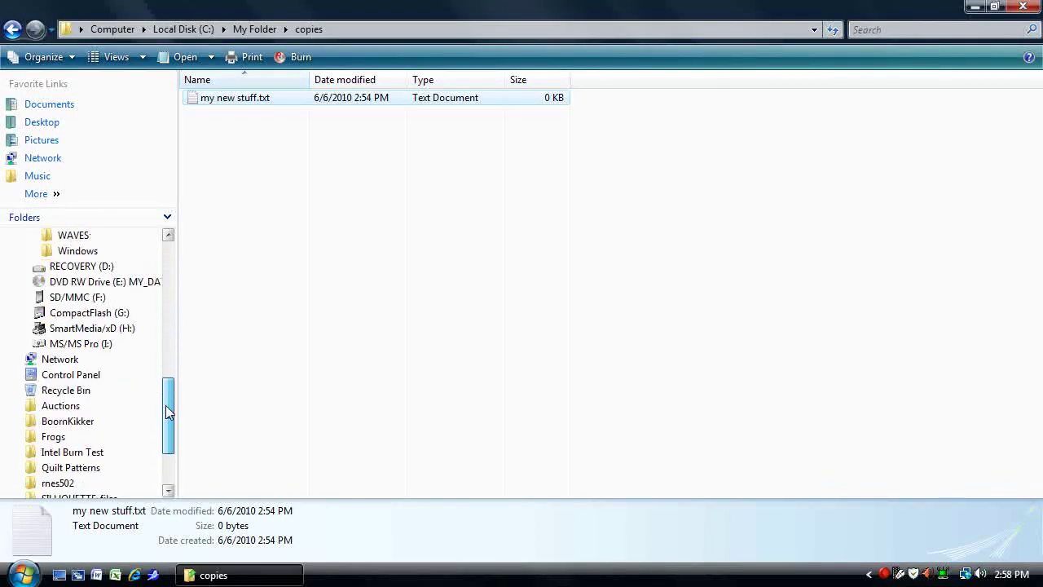
click(80, 266)
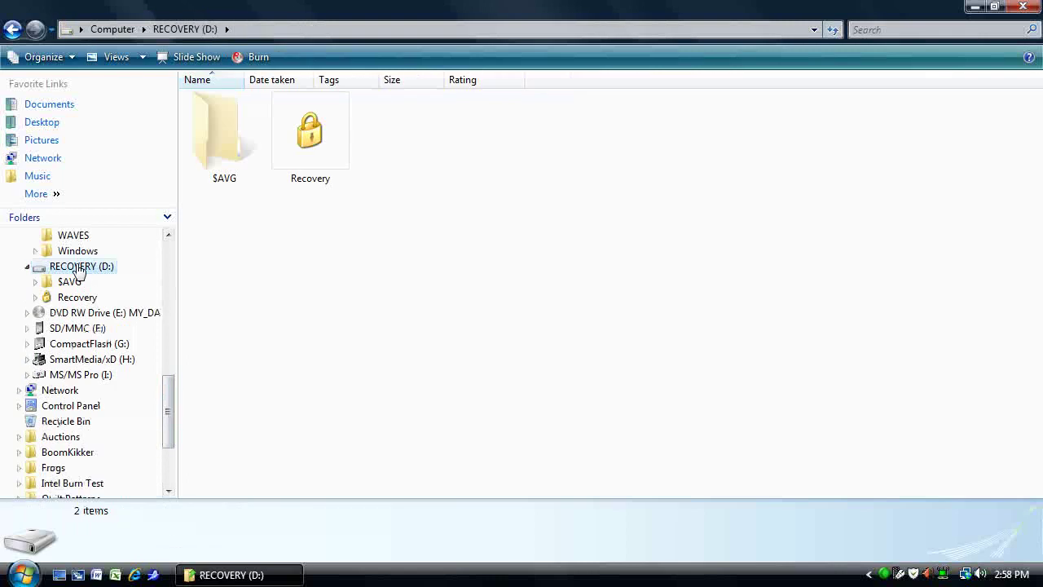
right_click(387, 228)
click(457, 348)
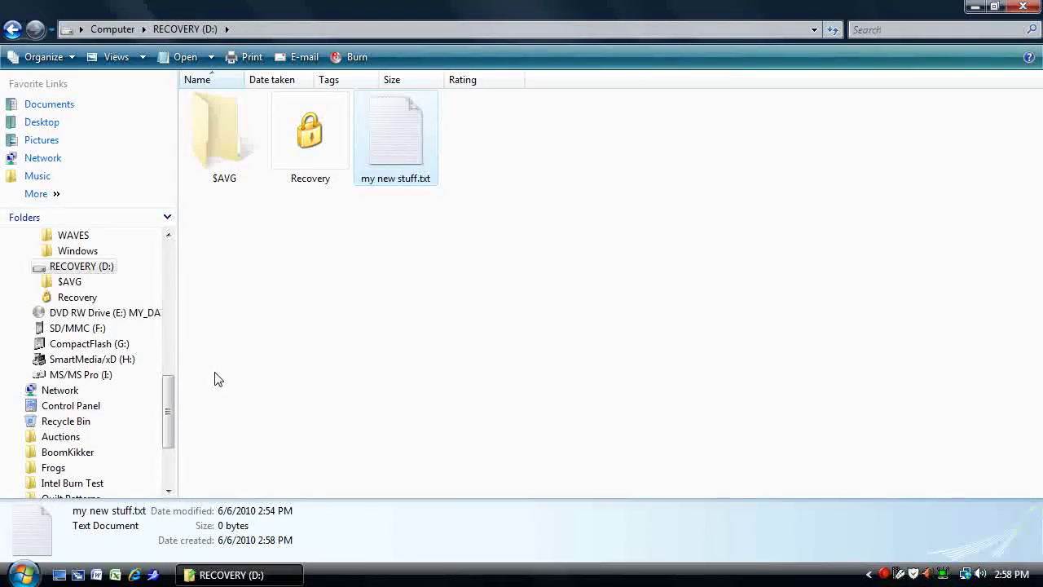
mouse_move(170, 403)
mouse_down()
mouse_move(184, 351)
mouse_move(172, 283)
mouse_up()
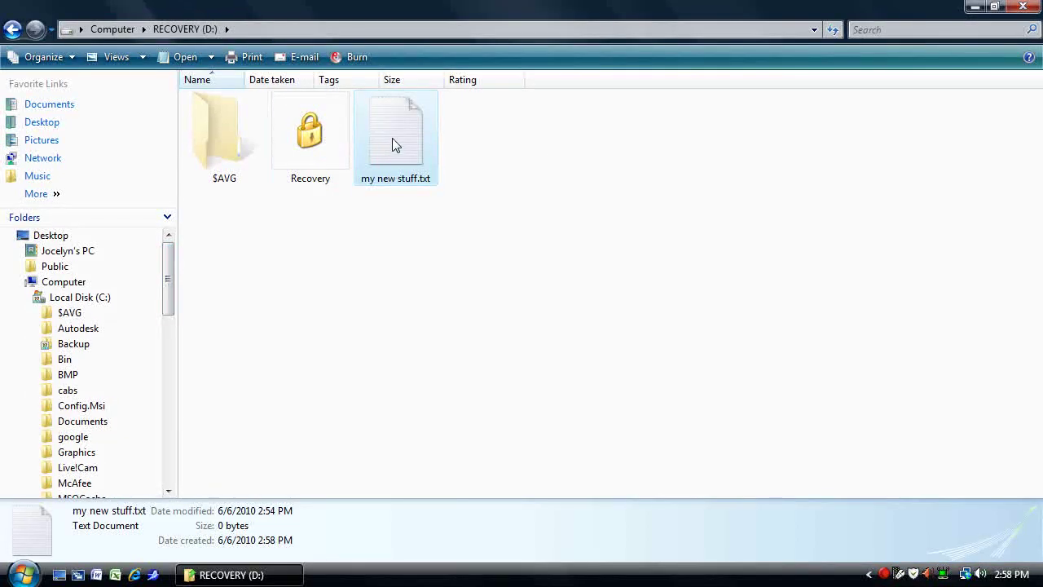
mouse_move(395, 137)
mouse_move(395, 134)
mouse_down()
mouse_move(400, 206)
mouse_move(168, 291)
mouse_move(172, 331)
mouse_up()
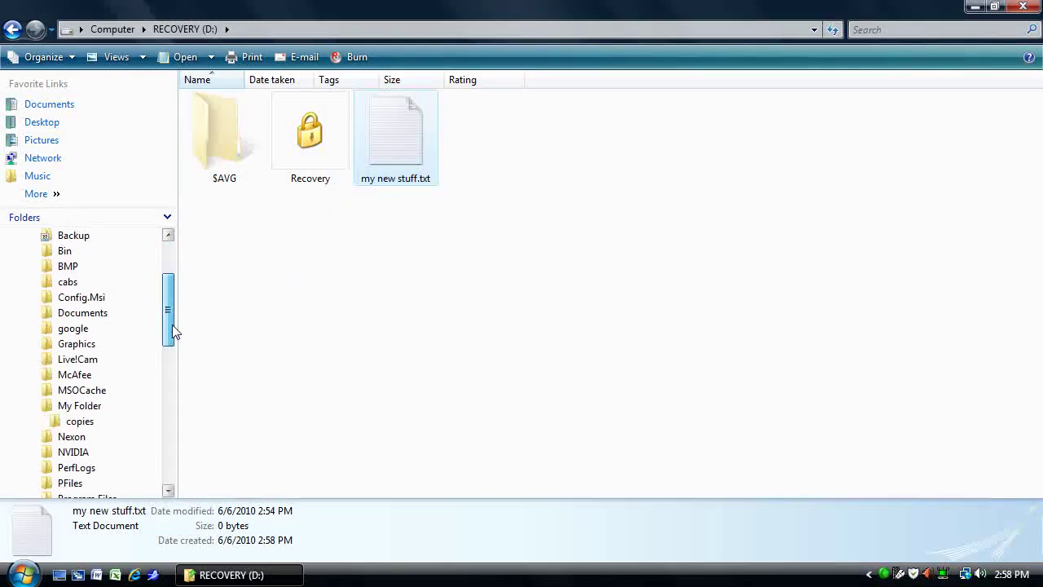
- Rename the text file on D: to 'copy of my stuff'
click(397, 194)
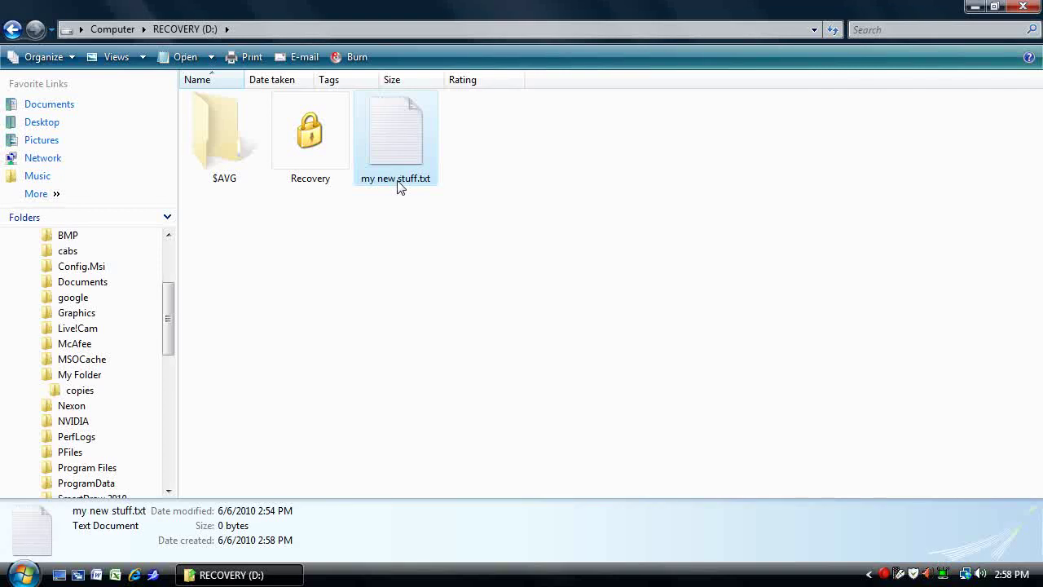
right_click(399, 185)
click(451, 440)
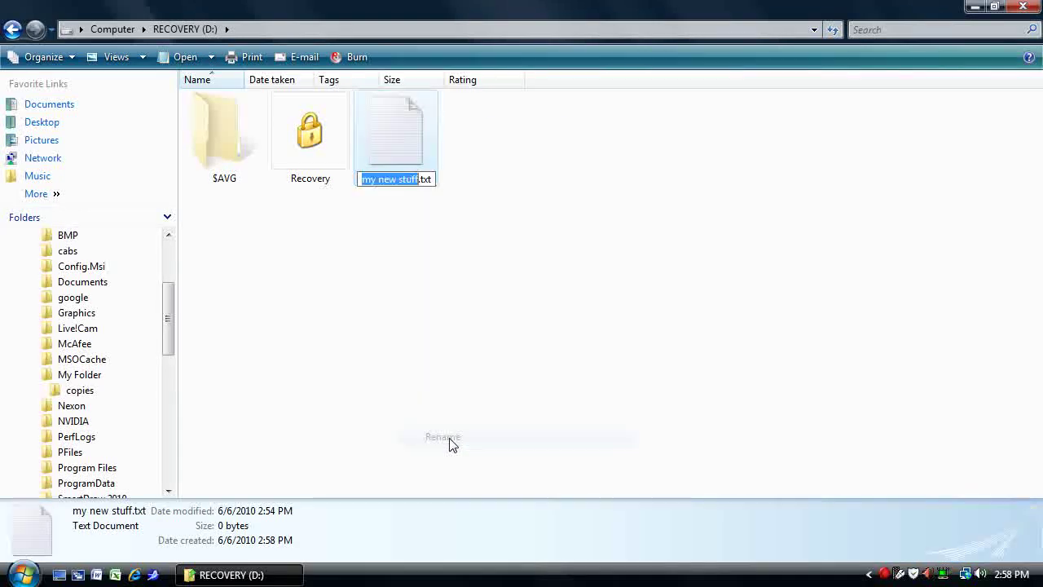
text(c)
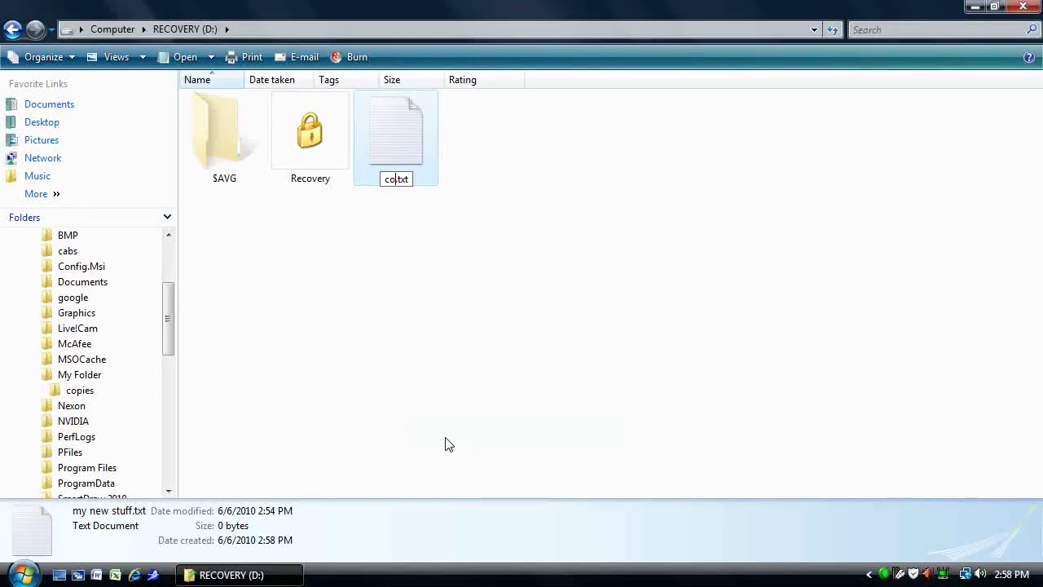
text(opy of my )
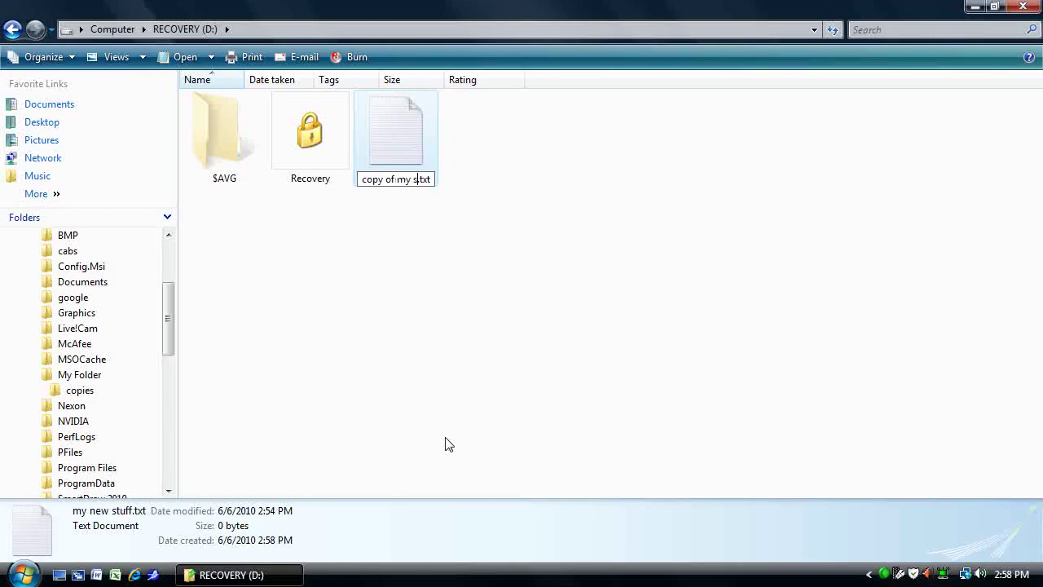
text(stuff)
key(Return)
click(447, 444)
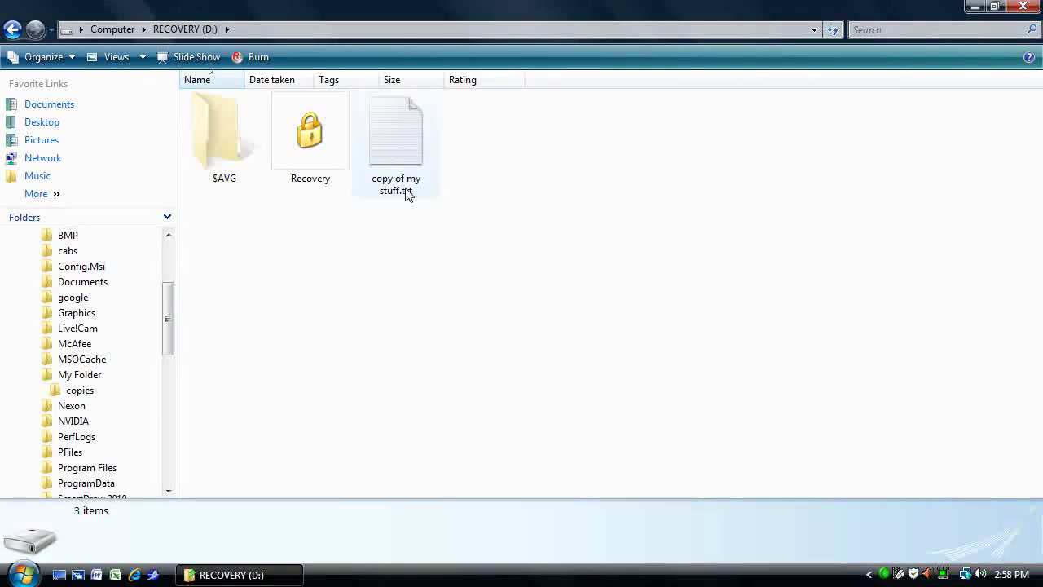
- Copy 'copy of my stuff.txt' into the copies folder on C: and open copies
drag(397, 151, 90, 393)
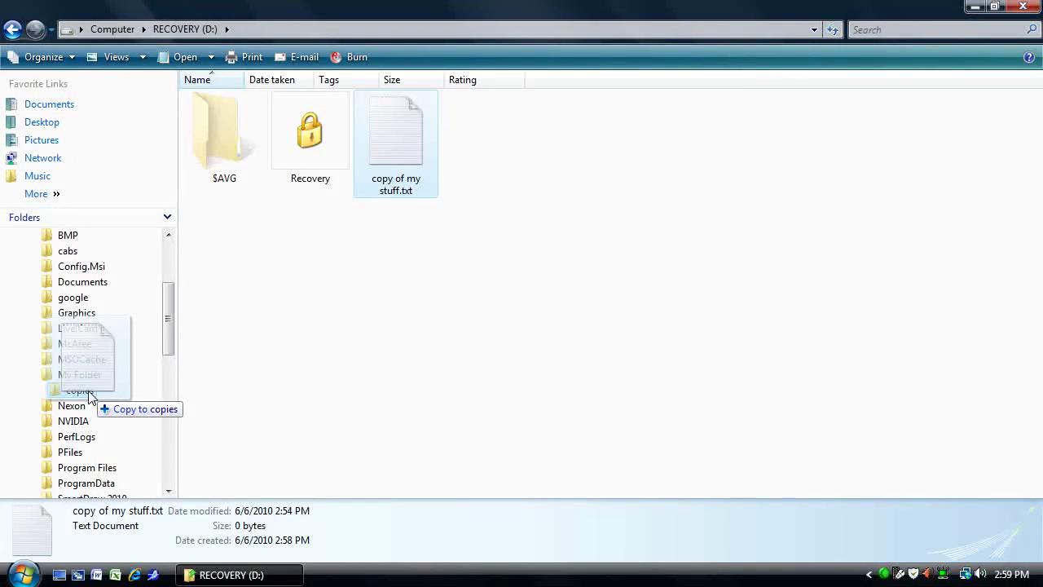
drag(90, 398, 87, 399)
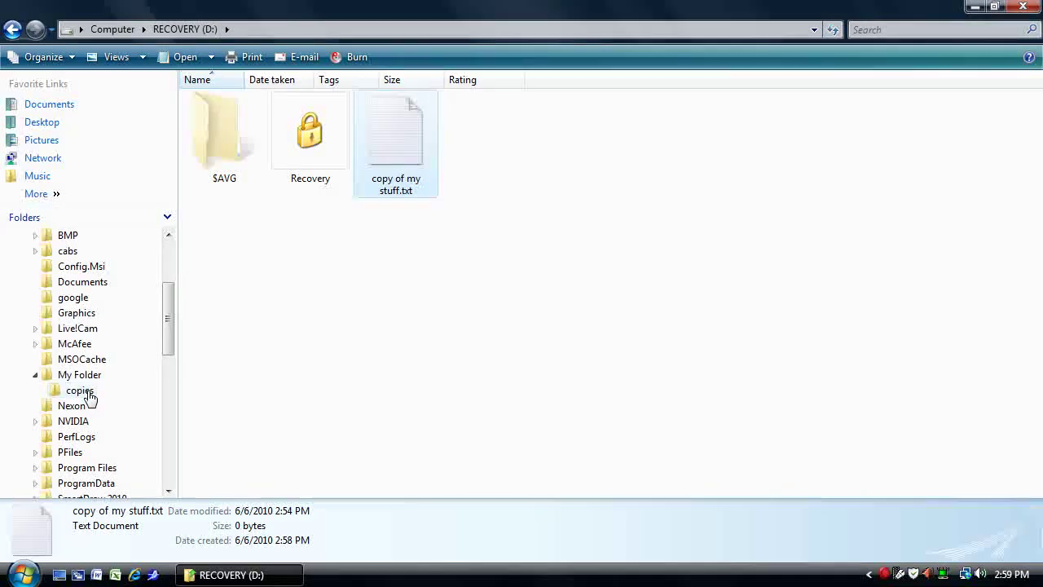
click(84, 392)
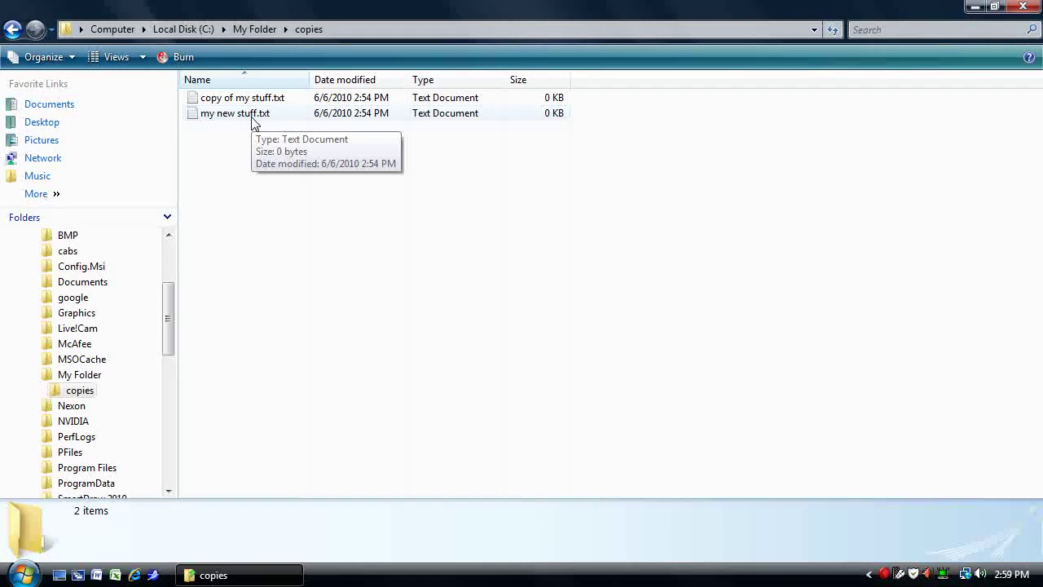
- Select both text files in copies and delete them to the Recycle Bin
drag(356, 172, 206, 87)
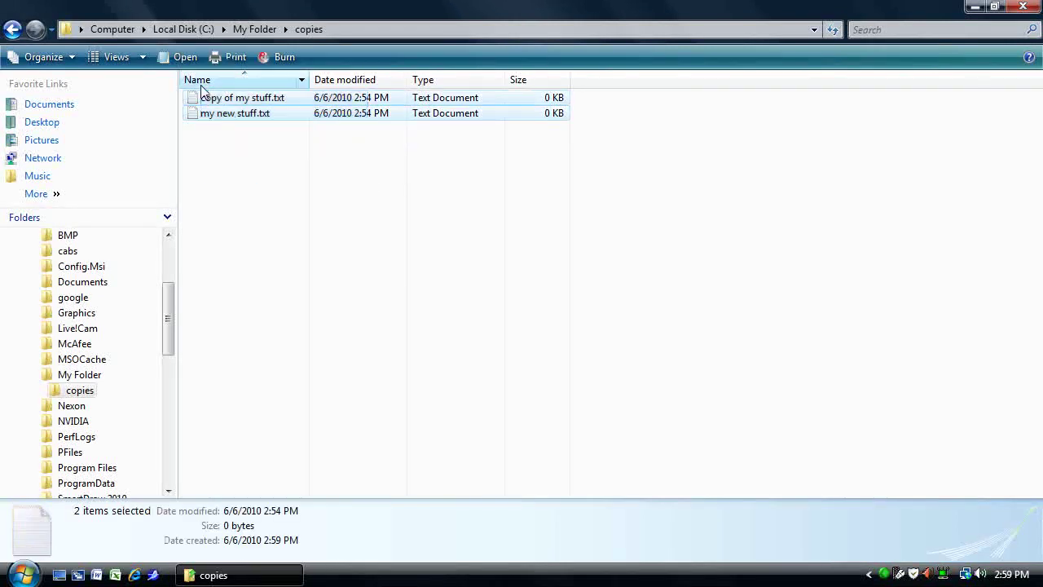
right_click(232, 116)
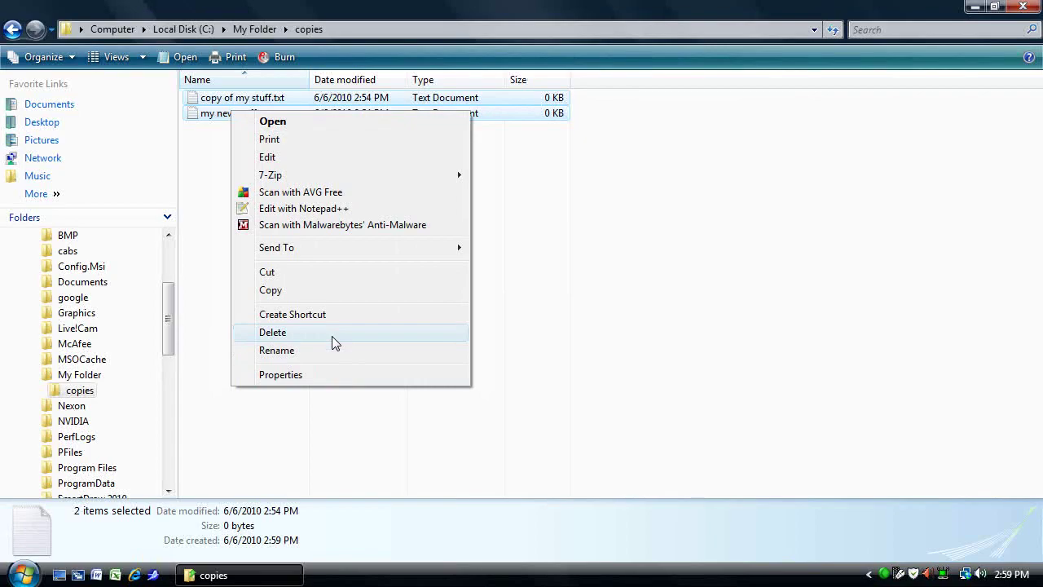
click(209, 385)
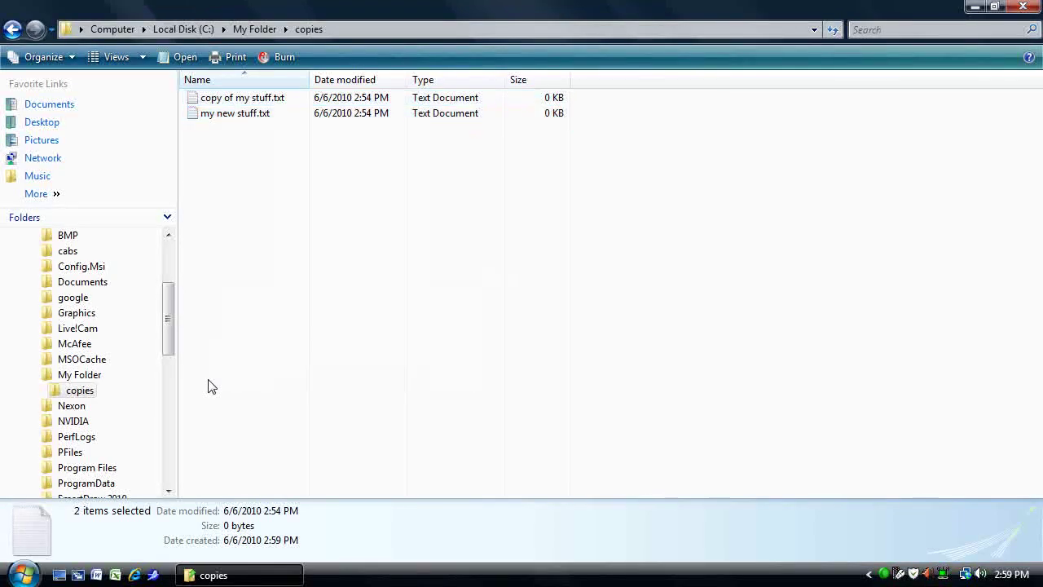
drag(356, 174, 188, 77)
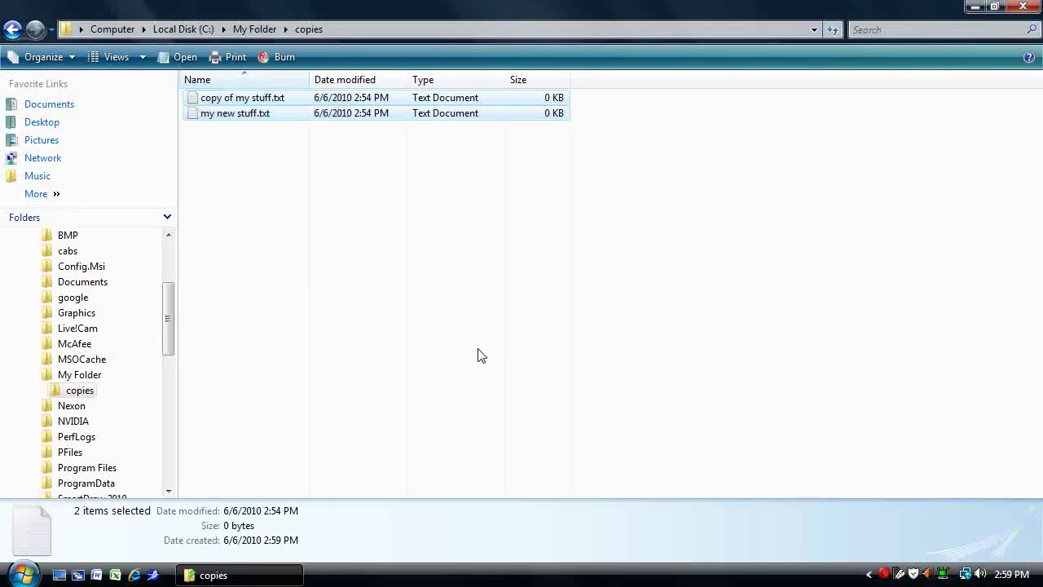
key(Delete)
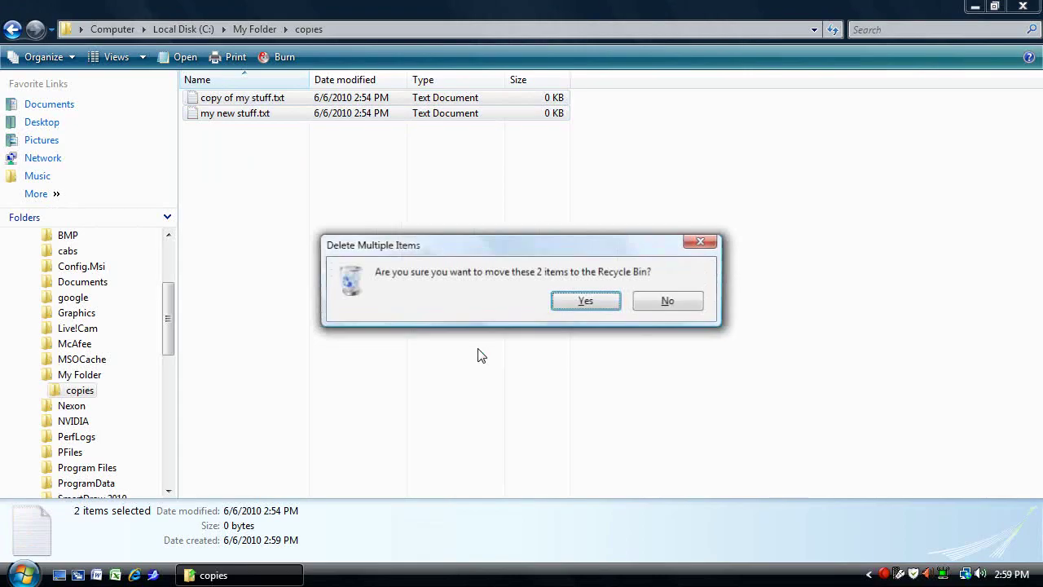
key(Return)
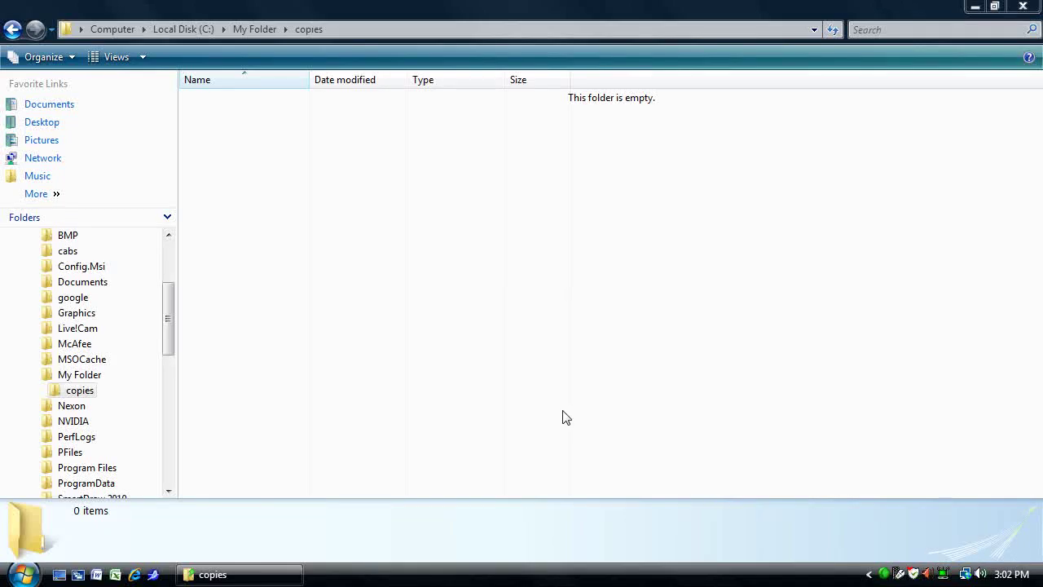
- Create an empty subfolder named 'new folder 34' in copies
right_click(292, 174)
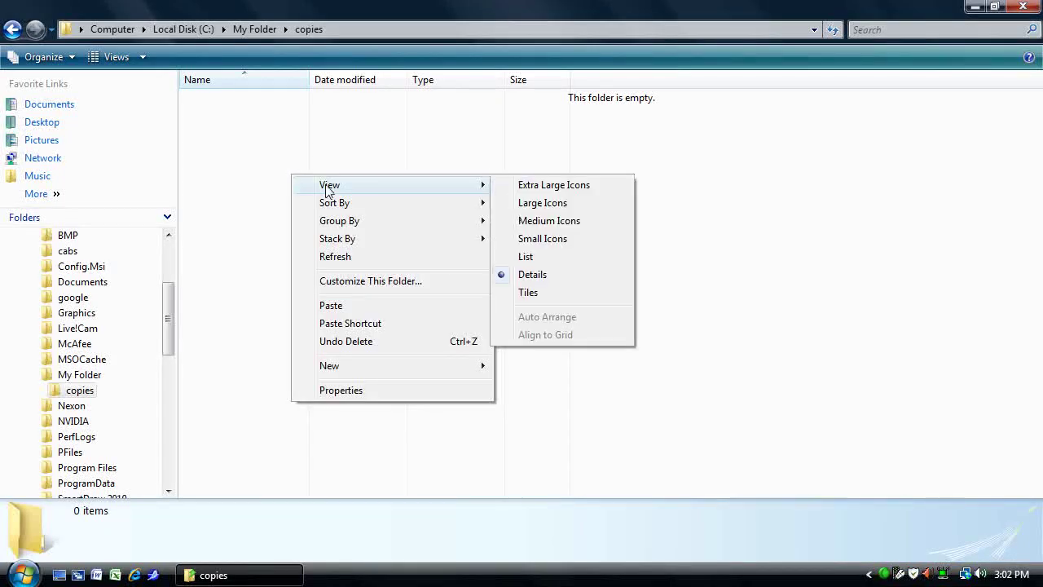
mouse_move(329, 365)
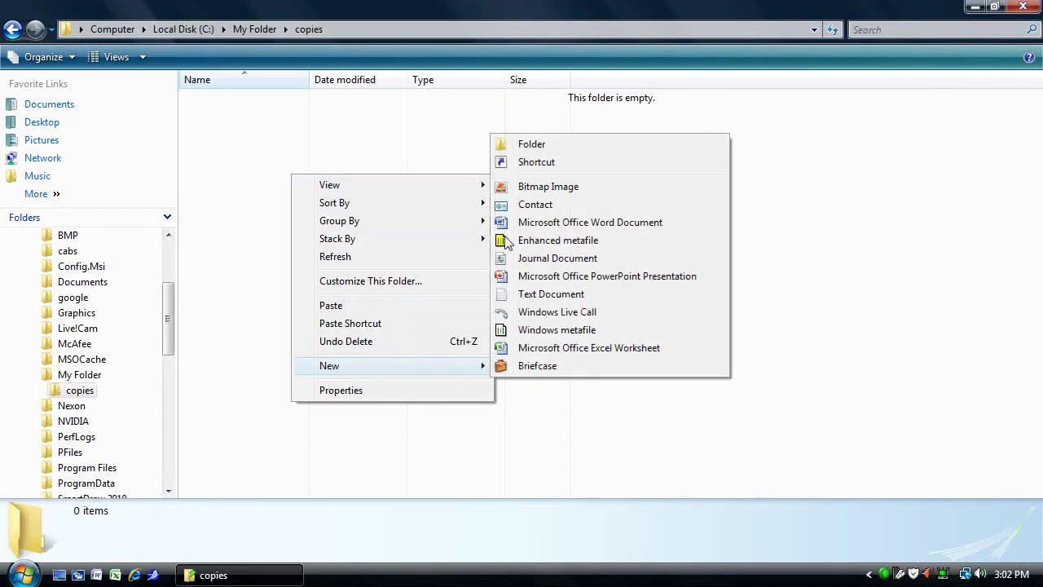
click(533, 144)
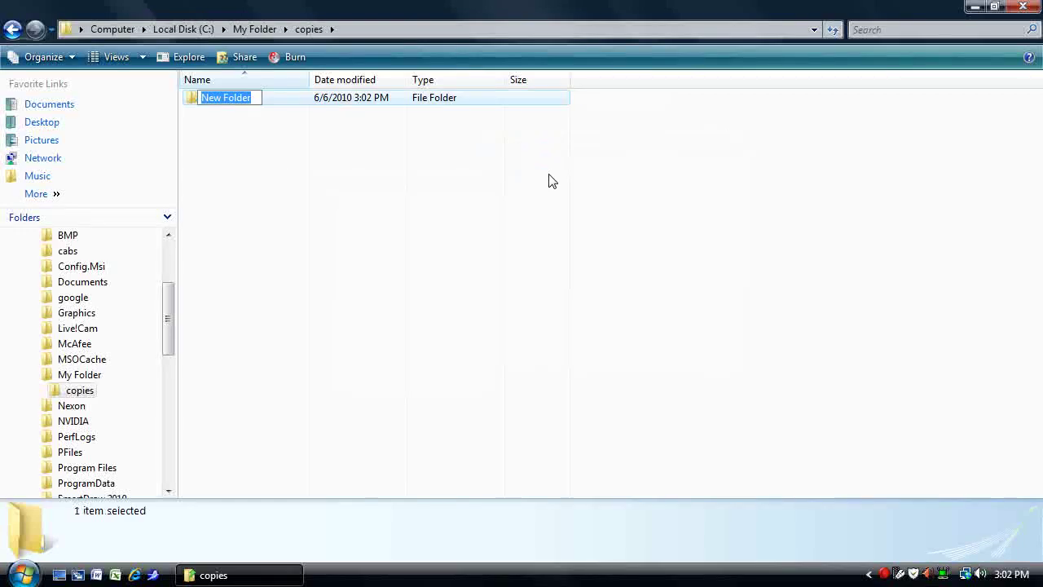
text(new f)
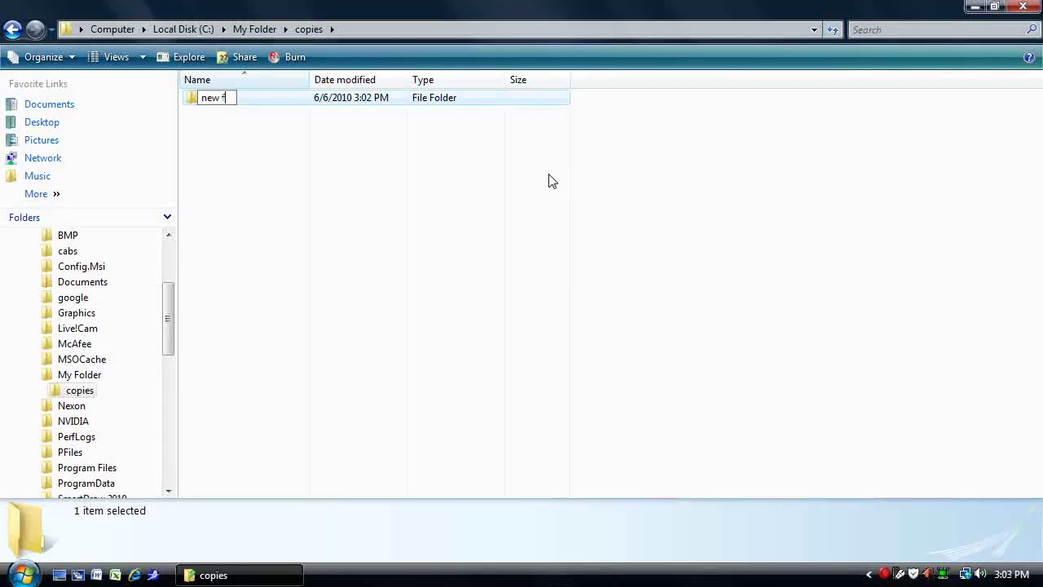
text(older 3)
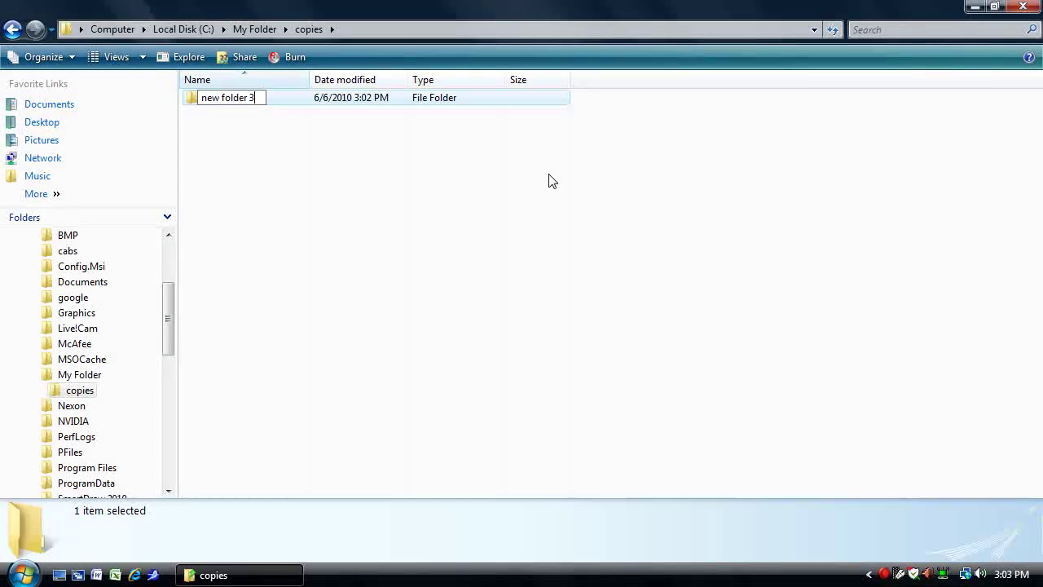
text(4)
key(Return)
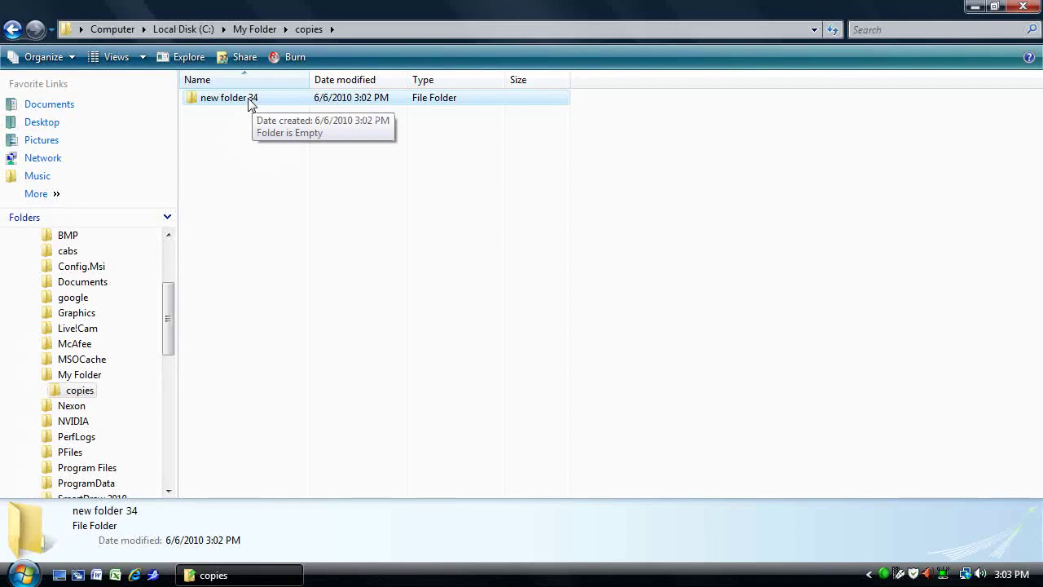
- Move new folder 34 into the BMP folder and locate it there
mouse_move(249, 101)
mouse_down()
mouse_move(65, 236)
mouse_move(72, 287)
mouse_up()
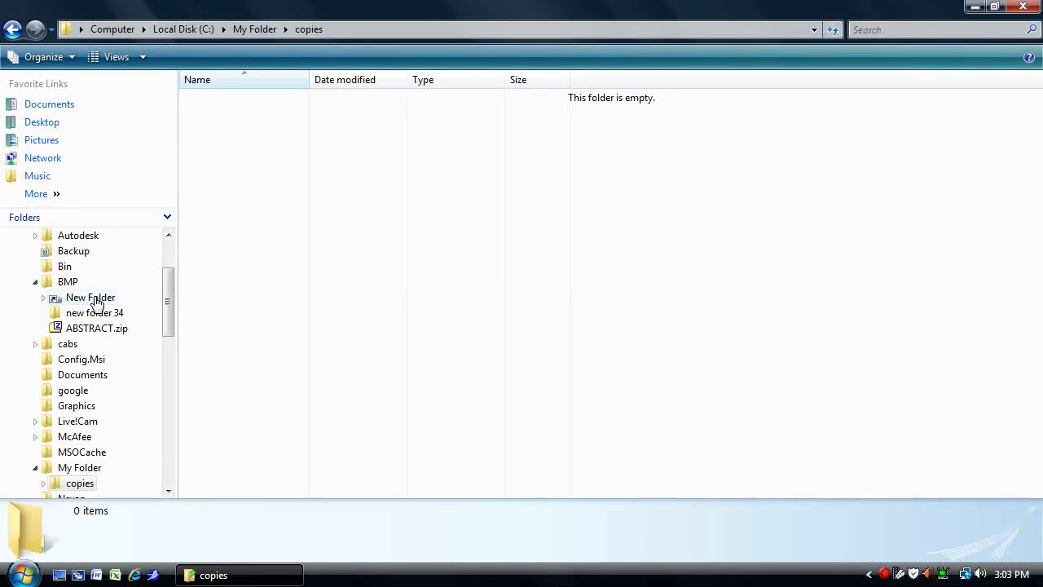
click(95, 303)
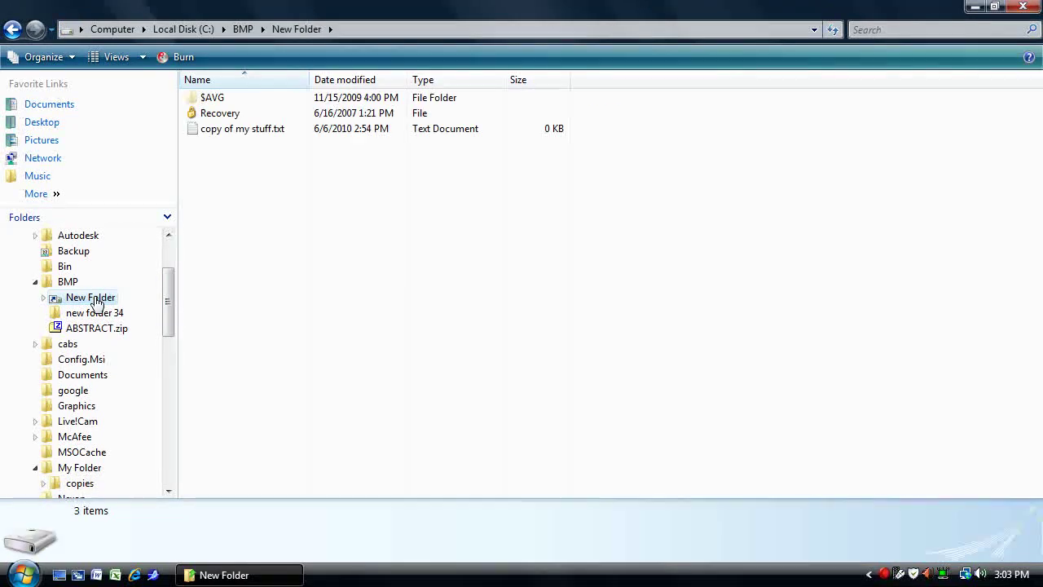
click(103, 314)
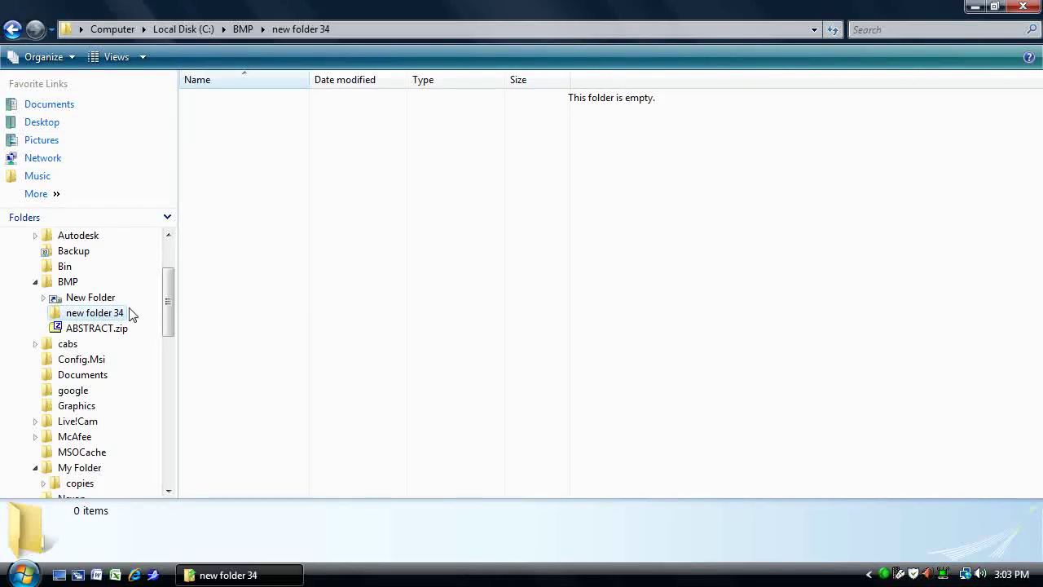
- Copy new folder 34 from BMP and paste it into the copies folder
right_click(117, 314)
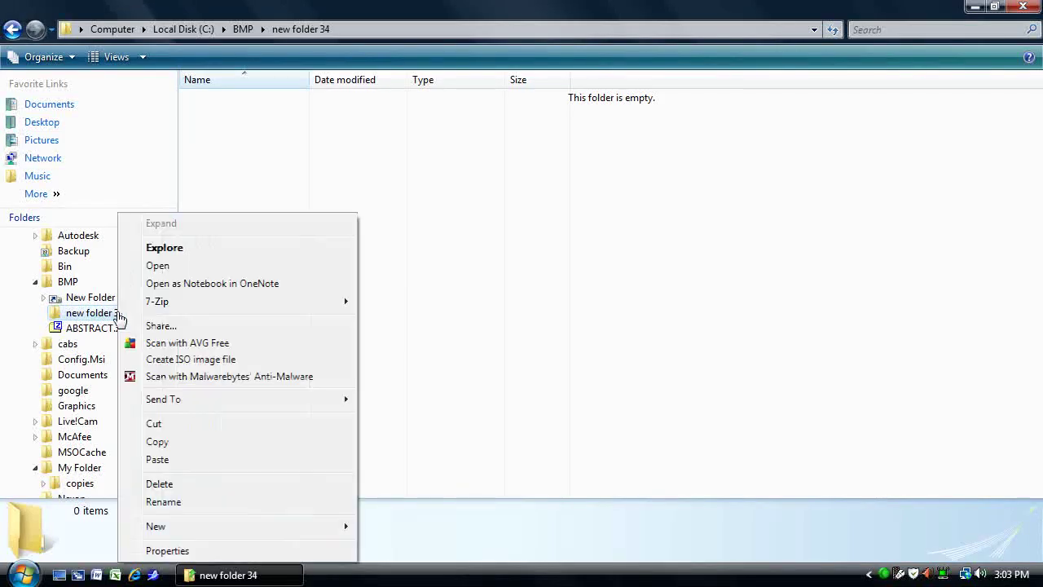
click(184, 449)
mouse_move(168, 301)
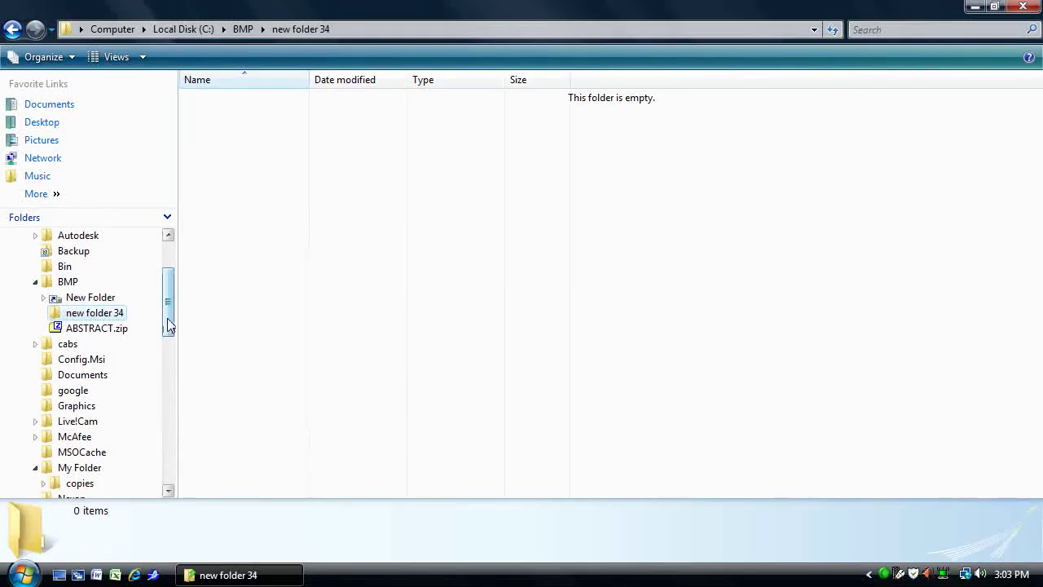
drag(176, 320, 169, 332)
click(80, 421)
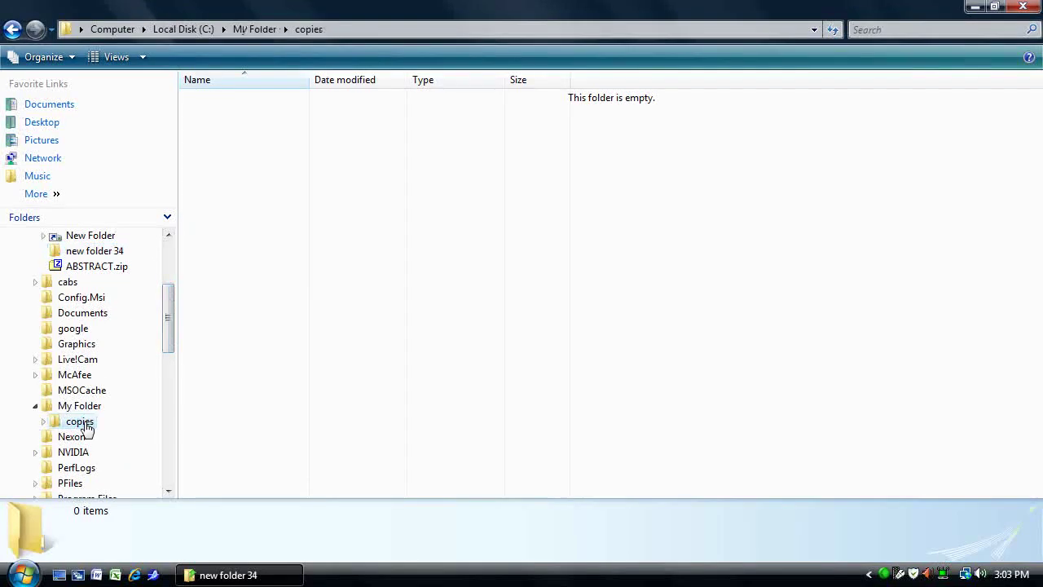
right_click(373, 195)
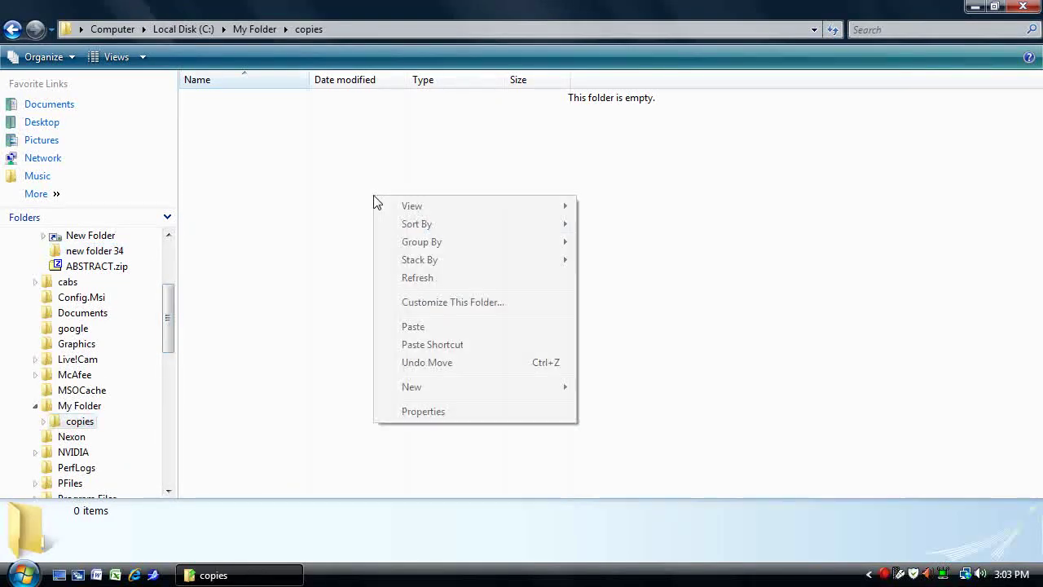
click(438, 328)
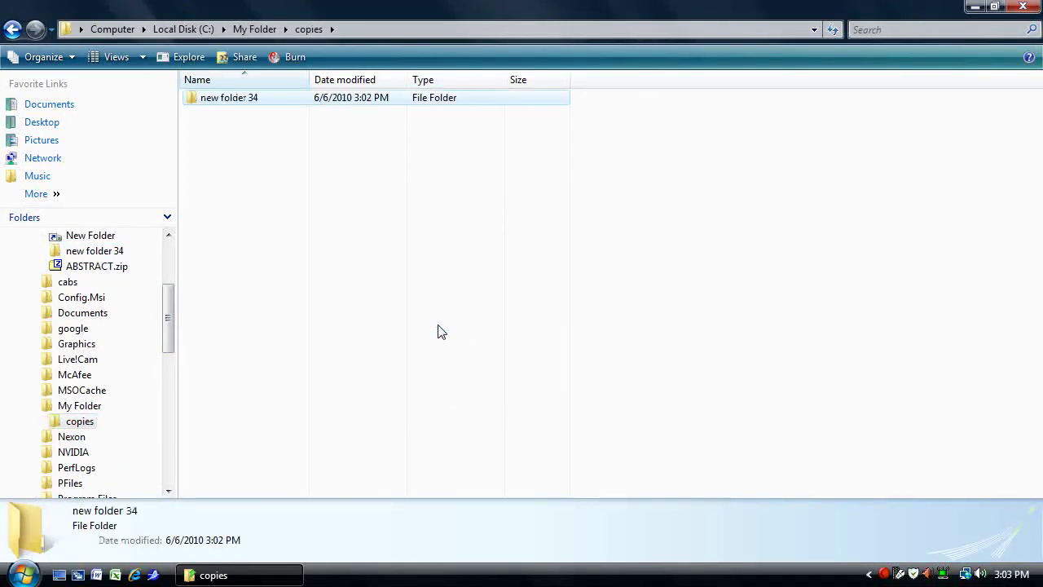